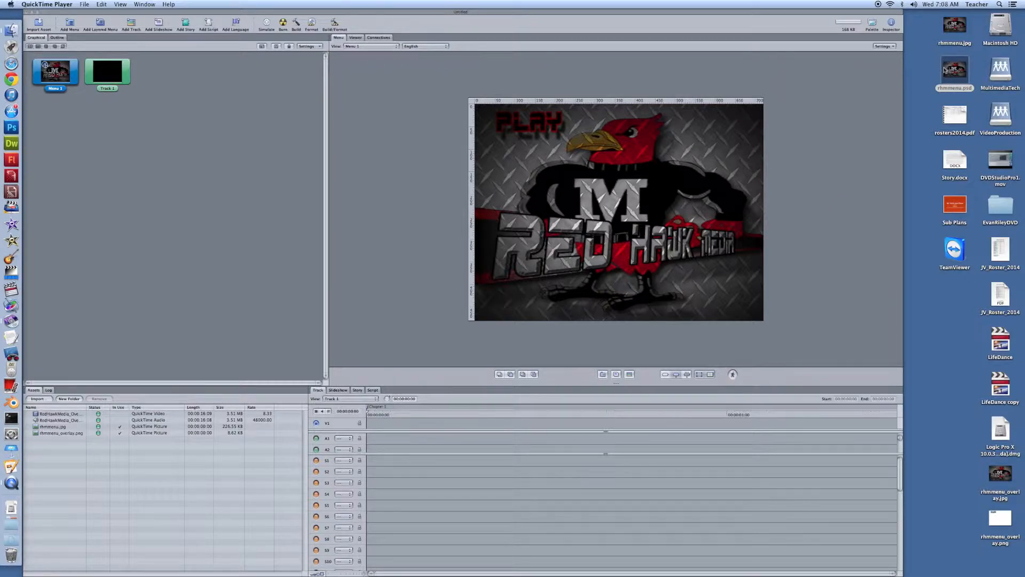
# Preview the desktop images rhmmenu.jpg and rhmmenu_overlay.jpg to compare the two states of the PLAY text
pyautogui.click(953, 30)
pyautogui.press('space')
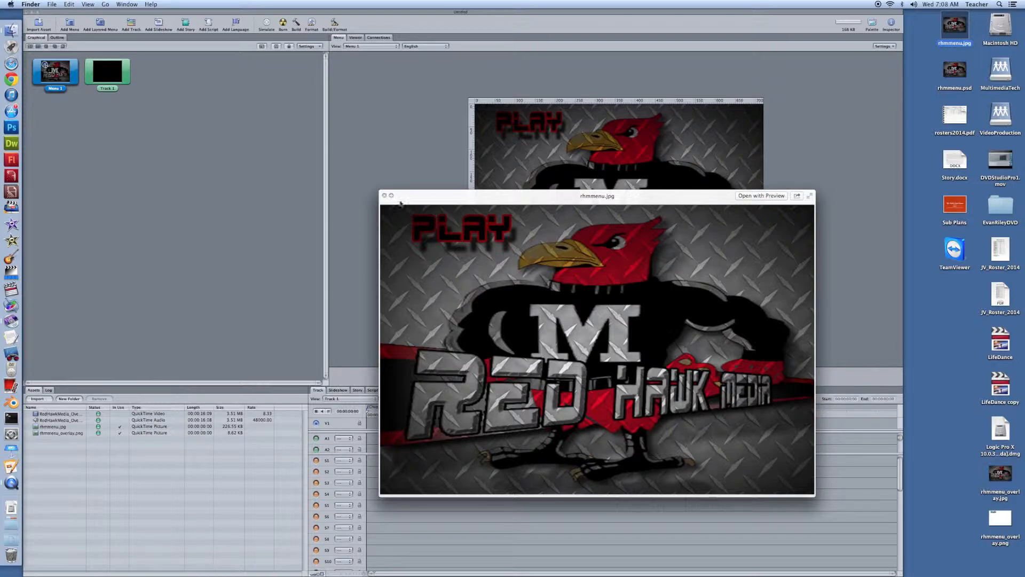
pyautogui.click(384, 196)
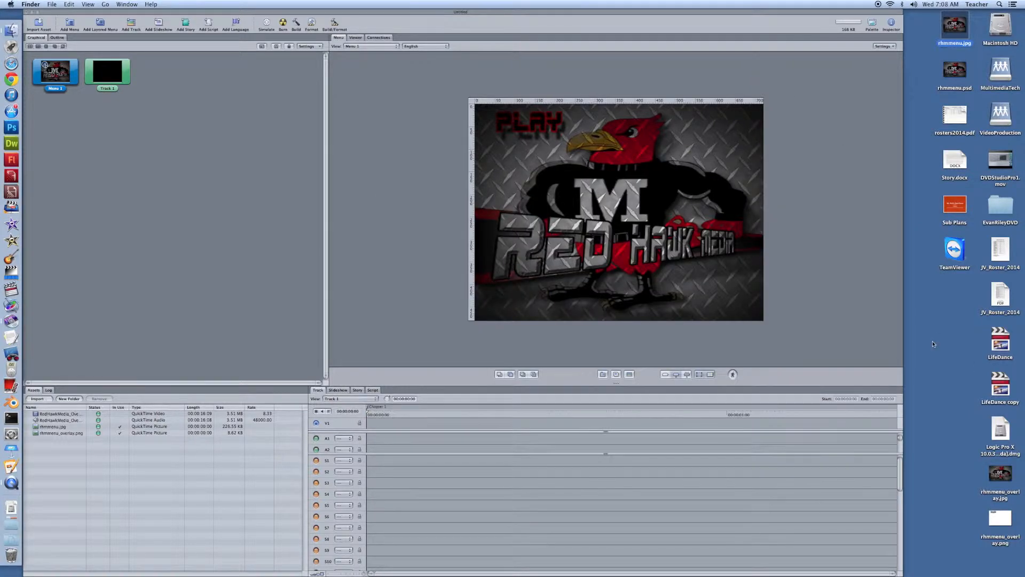
pyautogui.click(1002, 480)
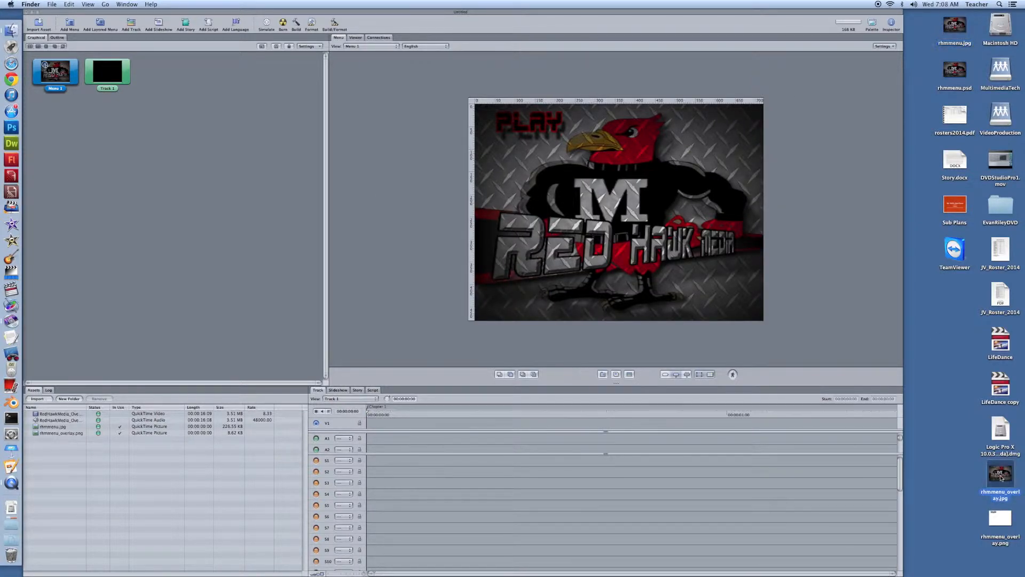
pyautogui.press('space')
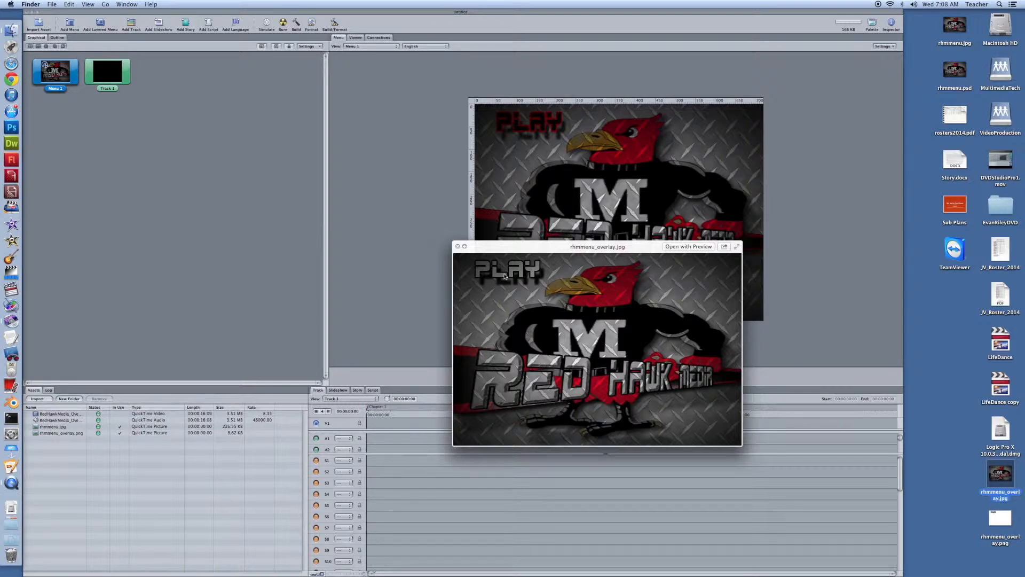
pyautogui.click(457, 246)
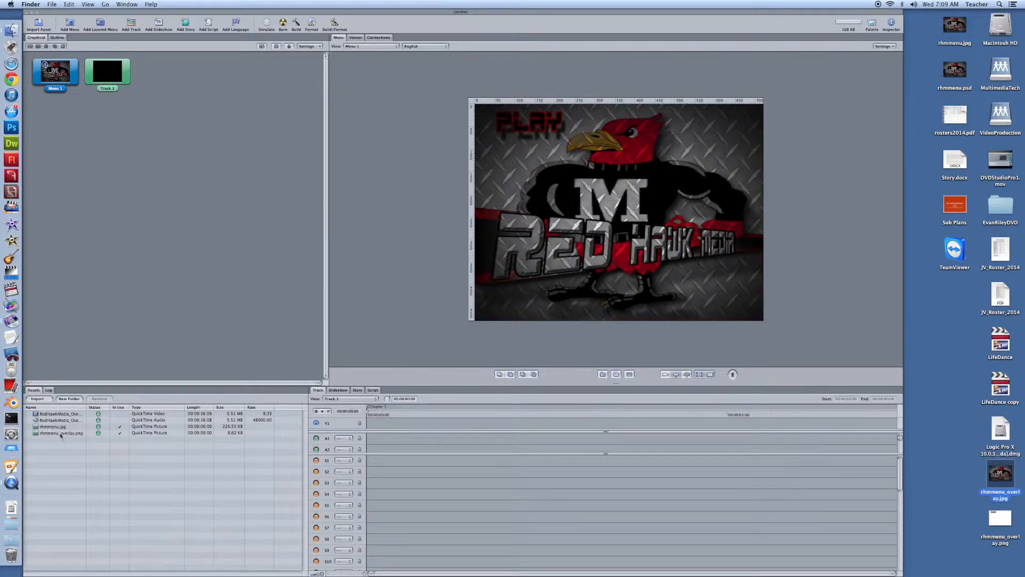
# Import RHM_Commercial.mov from the RHM folder in Documents as a project asset
pyautogui.click(38, 398)
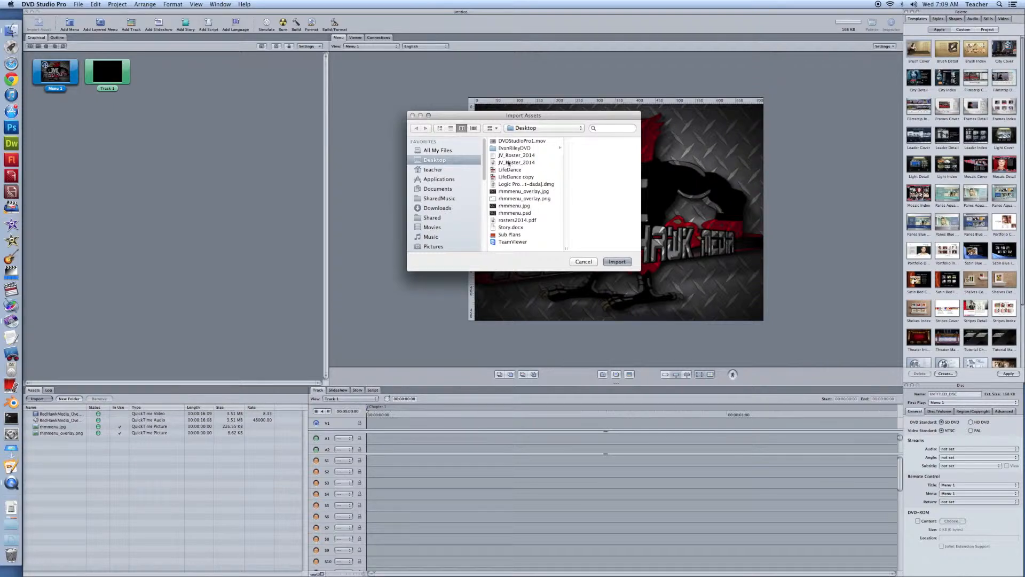
pyautogui.click(438, 169)
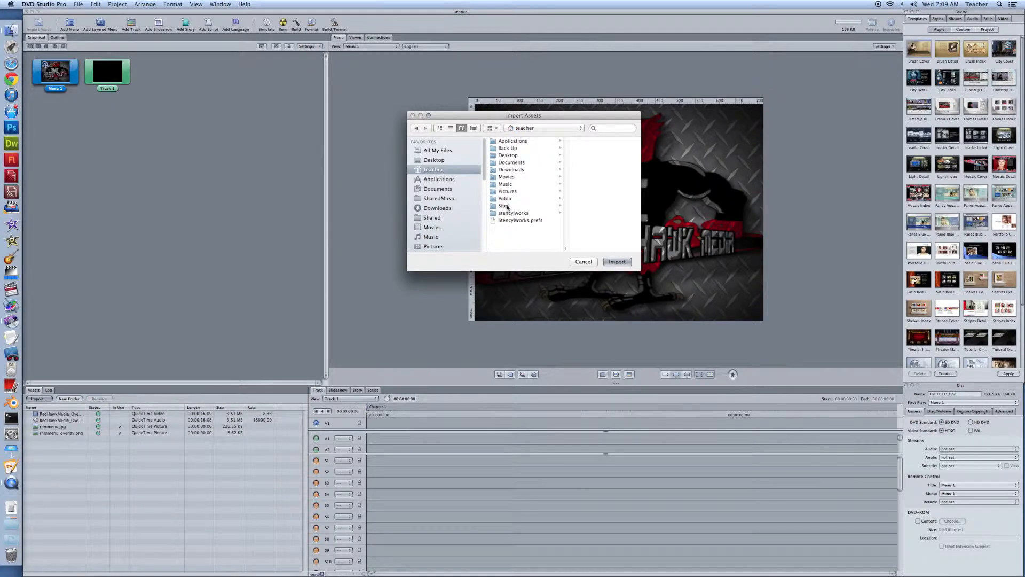
pyautogui.click(512, 163)
pyautogui.scroll(-2, 636, 181)
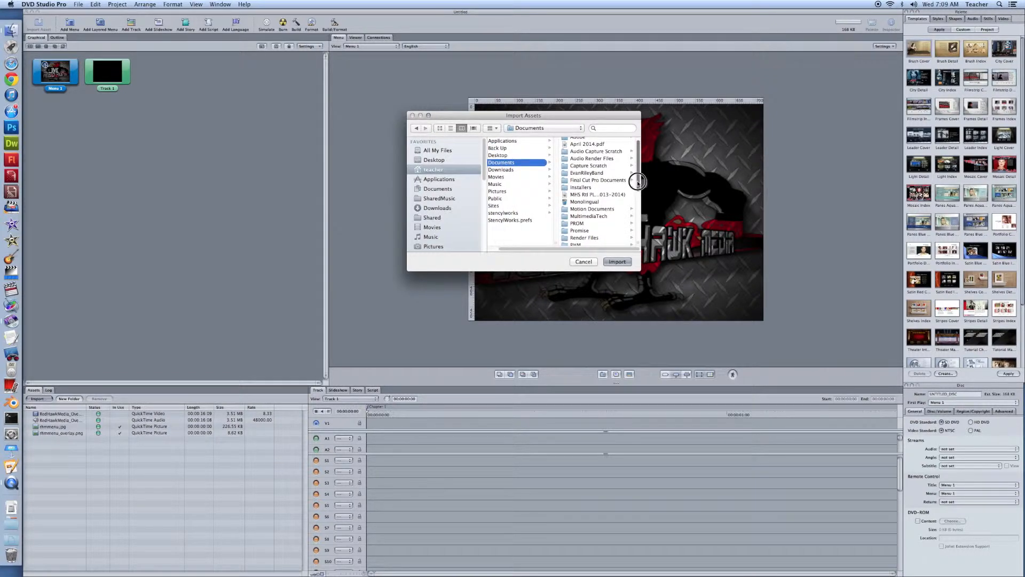
pyautogui.scroll(-1, 637, 187)
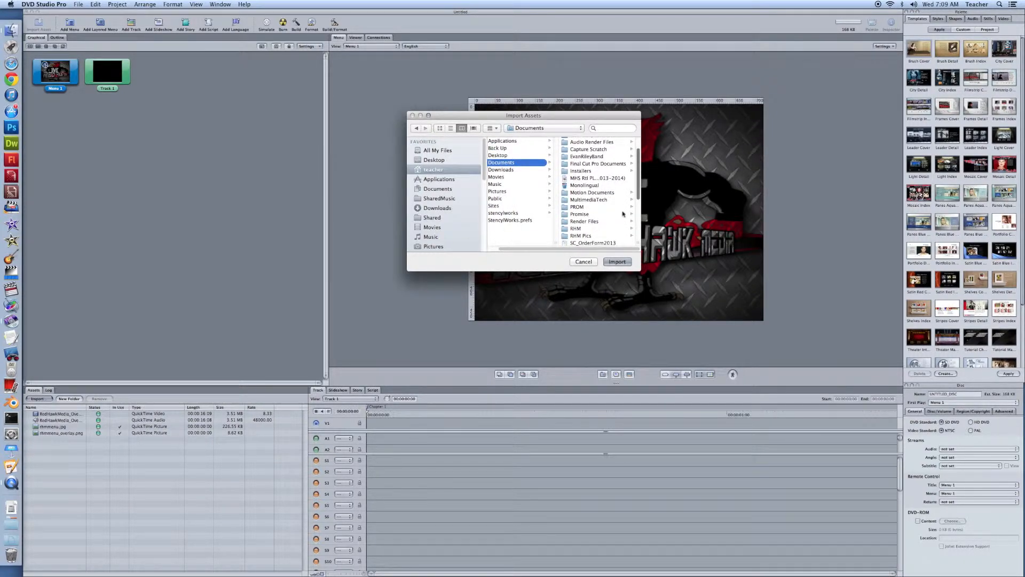
pyautogui.click(577, 229)
pyautogui.scroll(-5, 642, 203)
pyautogui.scroll(-2, 643, 202)
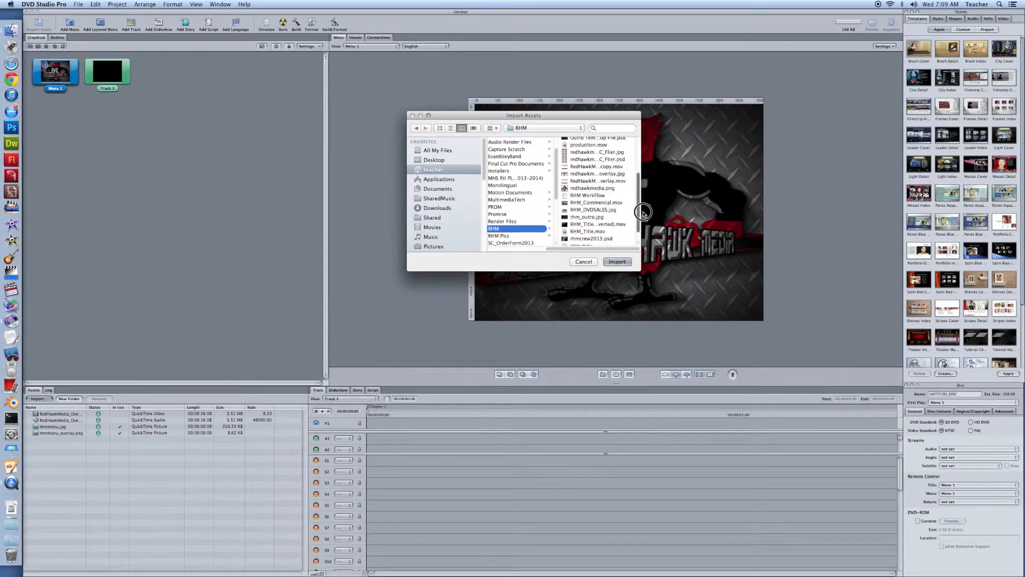
pyautogui.click(586, 206)
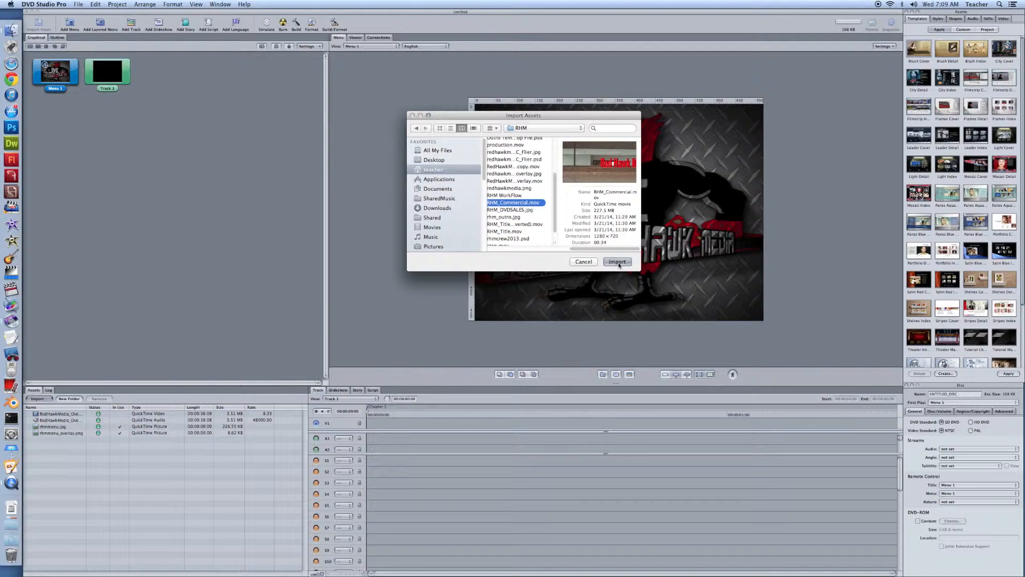
pyautogui.click(617, 261)
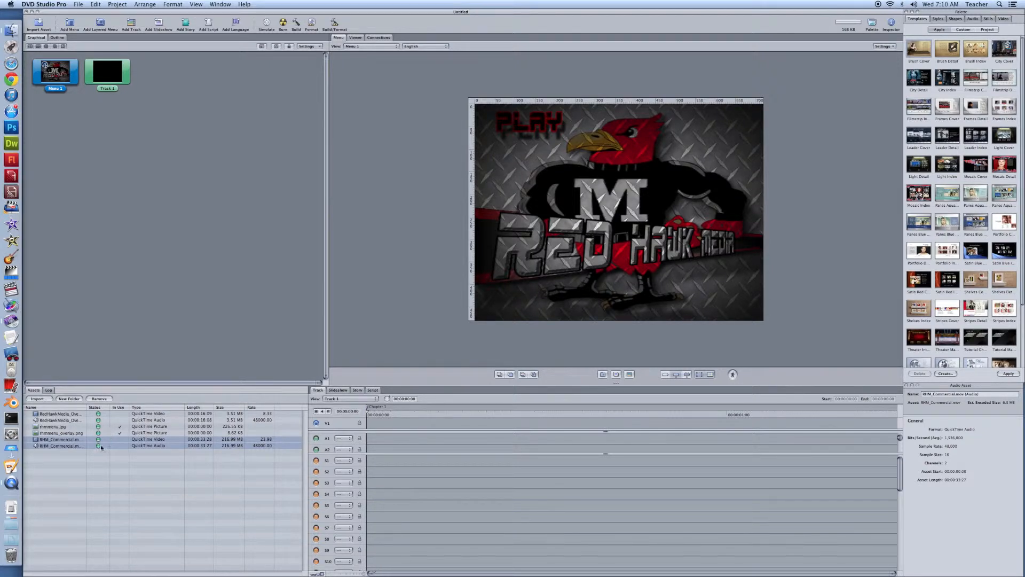
pyautogui.click(97, 474)
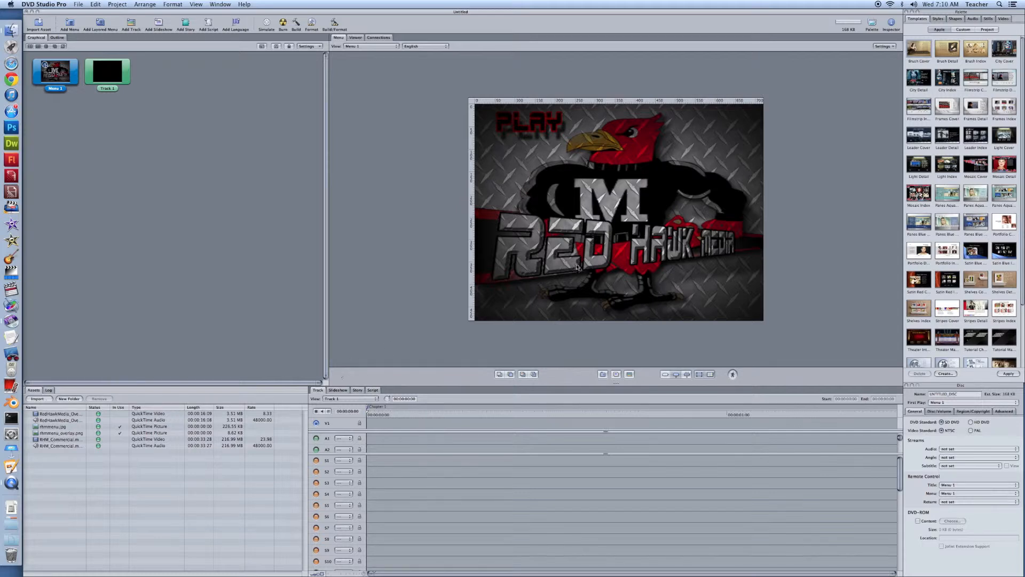
# Add the RedHawkMedia_Overlay video and audio assets together to the empty Track 1 and show the whole clip in the timeline
pyautogui.click(48, 427)
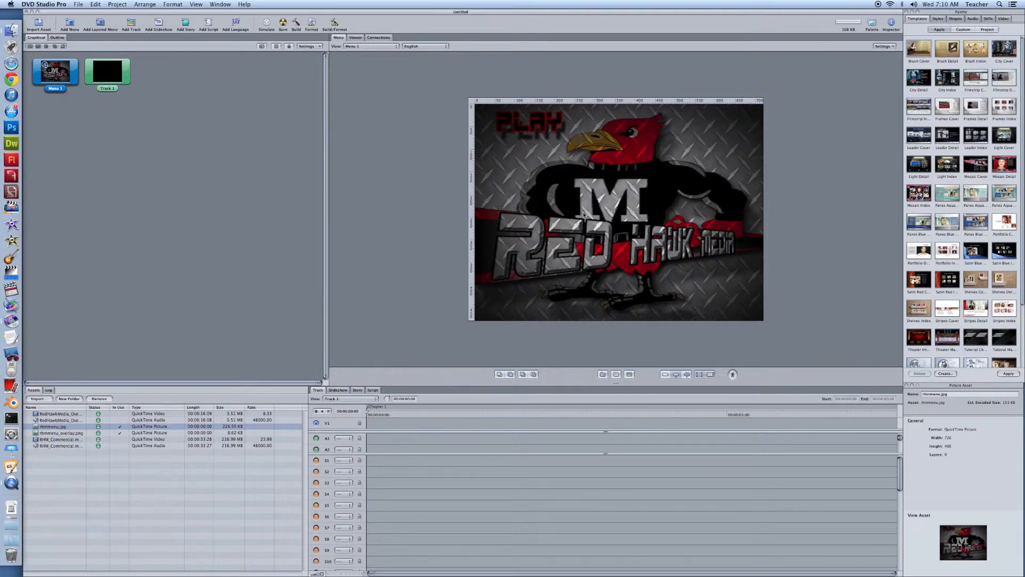
pyautogui.click(64, 415)
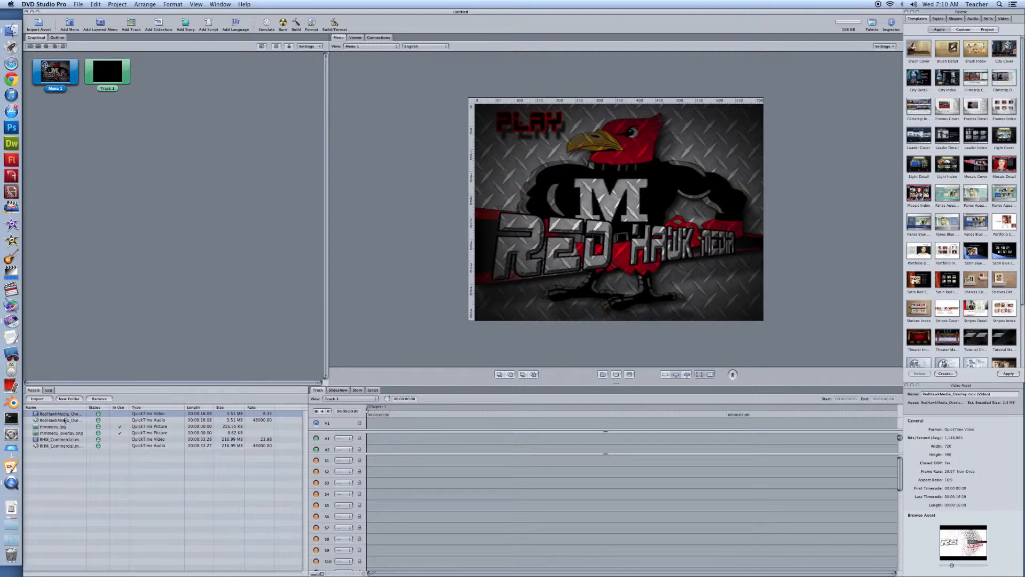
pyautogui.keyDown('shift'); pyautogui.click(62, 420); pyautogui.keyUp('shift')
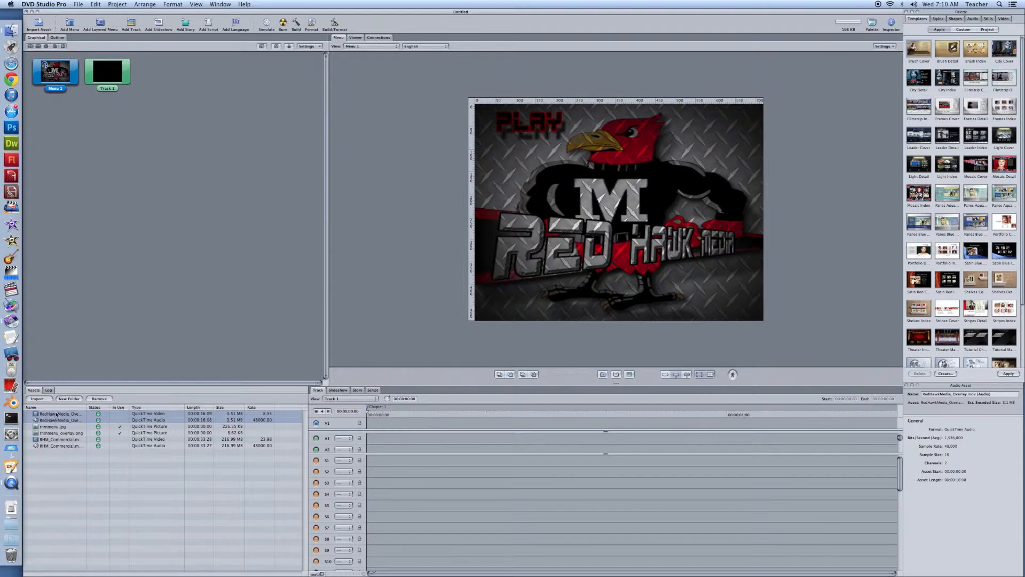
pyautogui.moveTo(49, 415); pyautogui.dragTo(107, 76)
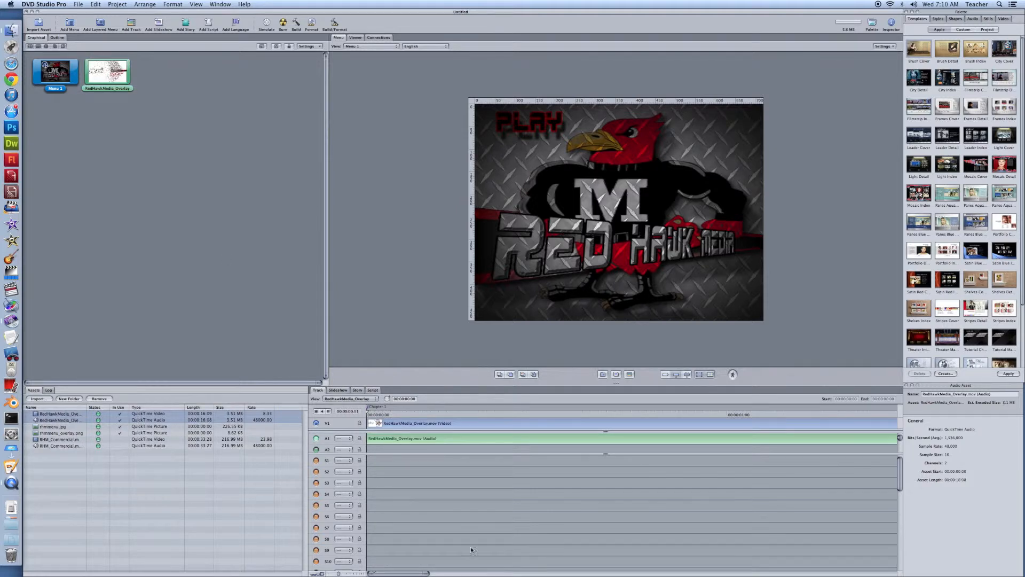
pyautogui.moveTo(425, 574); pyautogui.dragTo(874, 572)
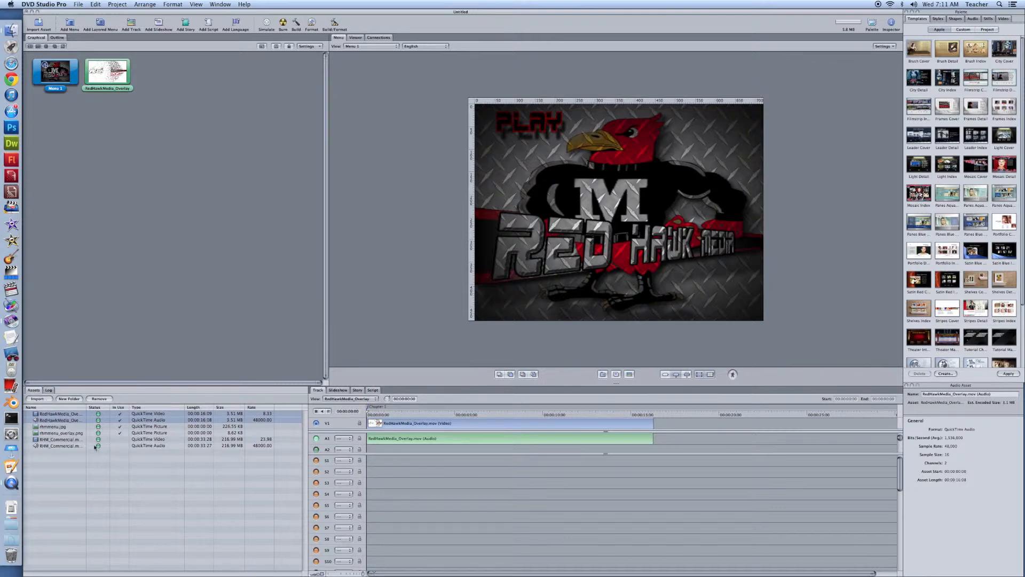
# Append the RHM_Commercial video and audio assets to the RedHawkMedia_Overlay track and show both clips in the timeline
pyautogui.click(53, 440)
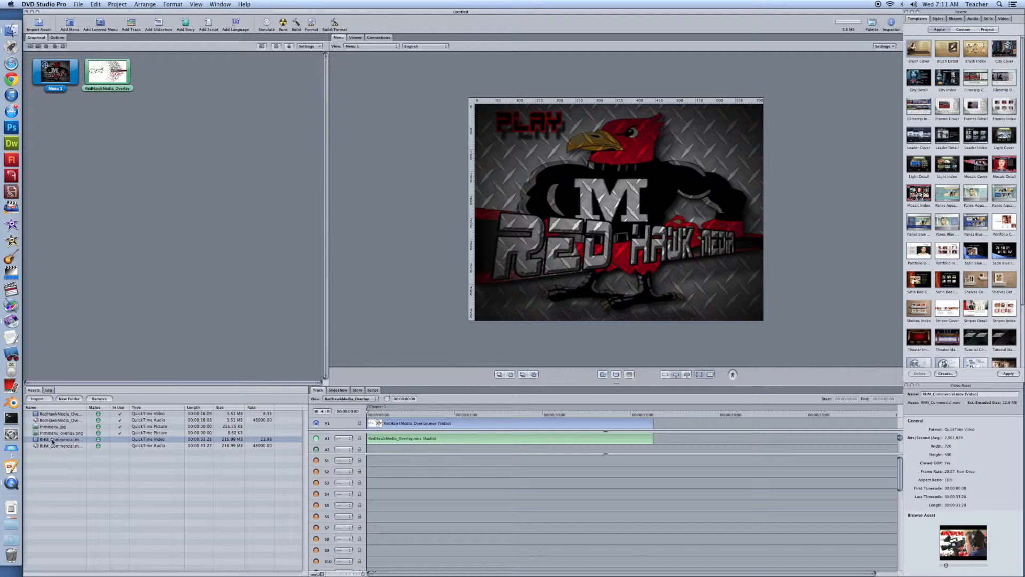
pyautogui.keyDown('shift'); pyautogui.click(54, 446); pyautogui.keyUp('shift')
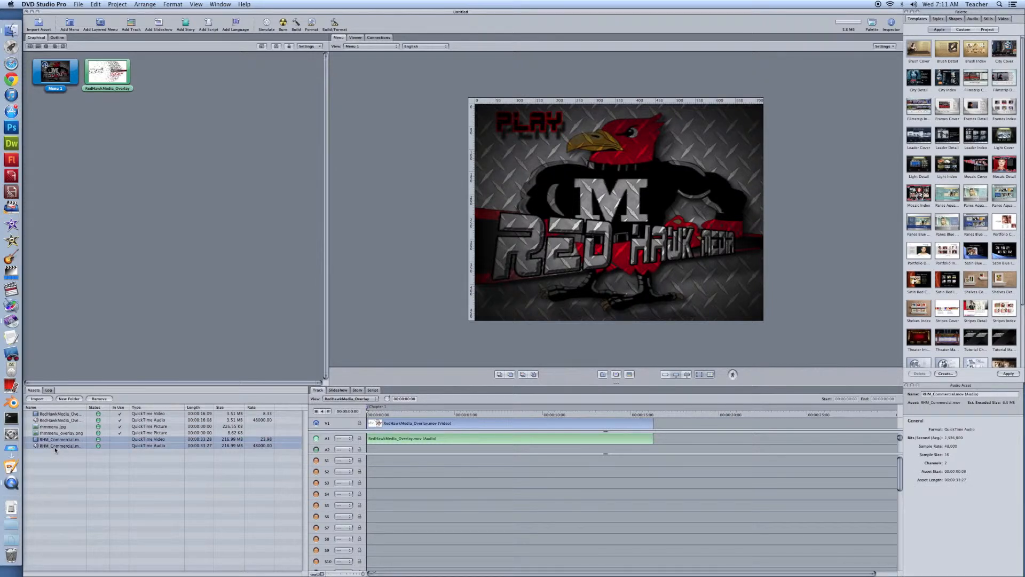
pyautogui.moveTo(56, 445); pyautogui.dragTo(104, 73)
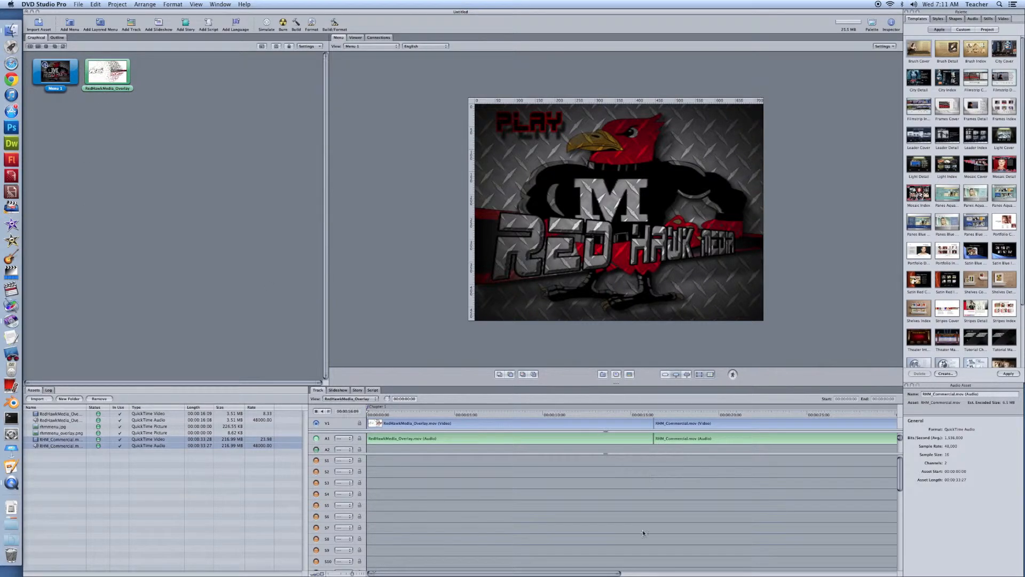
pyautogui.moveTo(618, 573); pyautogui.dragTo(786, 567)
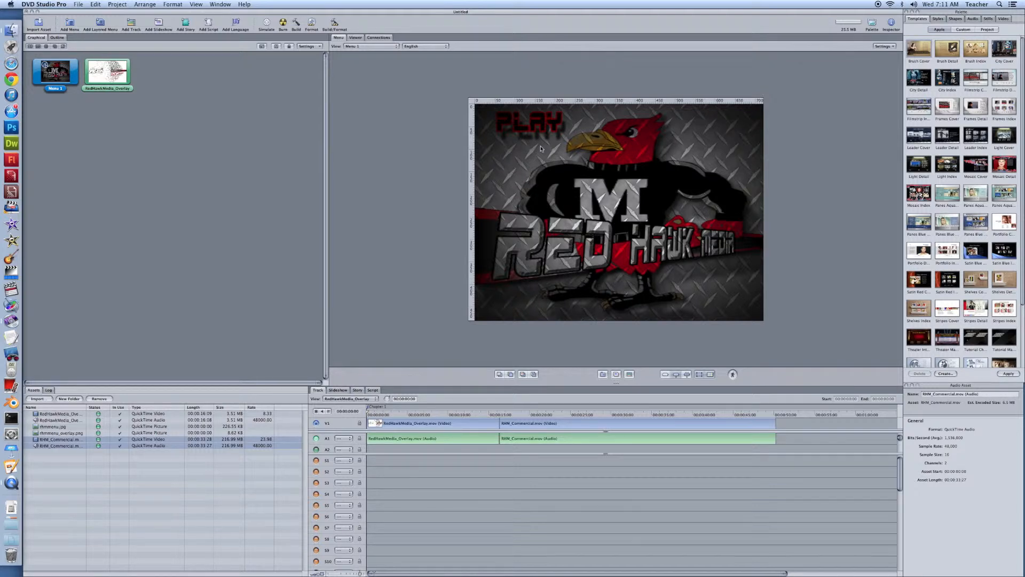
pyautogui.click(492, 117)
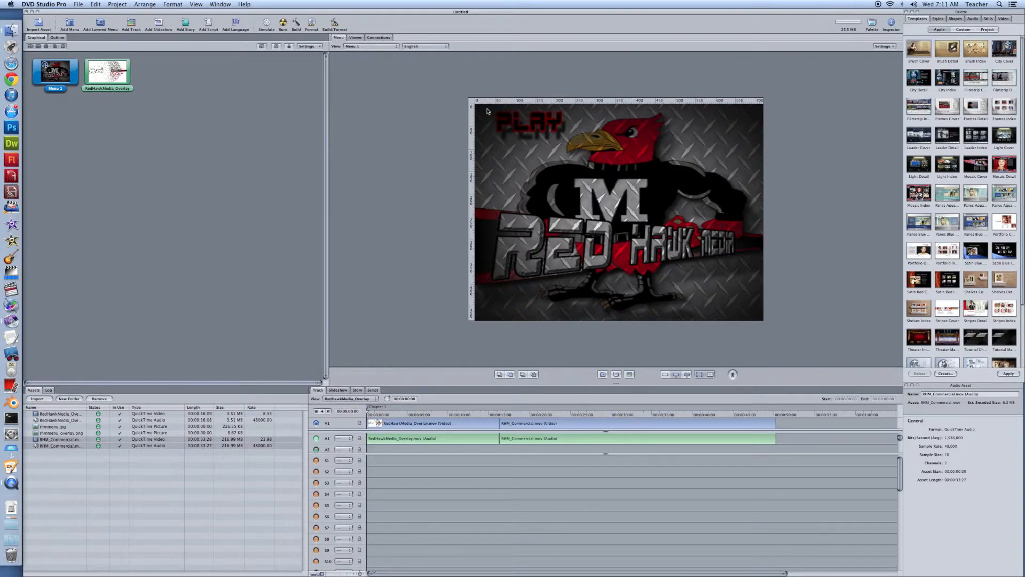
pyautogui.click(55, 74)
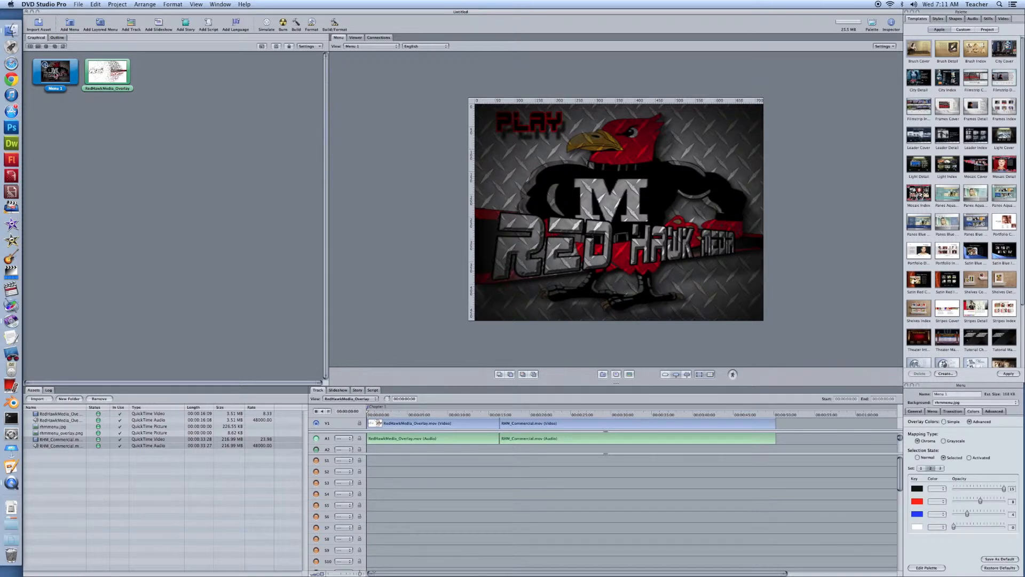
pyautogui.click(490, 120)
pyautogui.moveTo(491, 120)
pyautogui.mouseDown()
pyautogui.moveTo(569, 145)
pyautogui.moveTo(497, 122)
pyautogui.moveTo(488, 137)
pyautogui.moveTo(569, 143)
pyautogui.mouseUp()
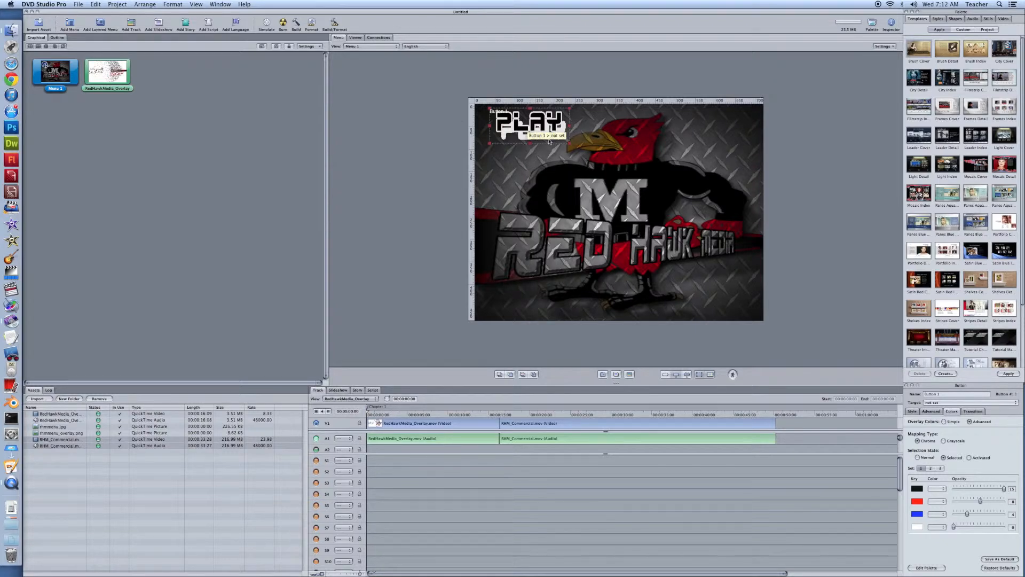
pyautogui.press('Delete')
# Draw one menu button over the blank area beside the hawk's head and another about 205 × 80 around the PLAY text
pyautogui.moveTo(684, 115); pyautogui.dragTo(741, 145)
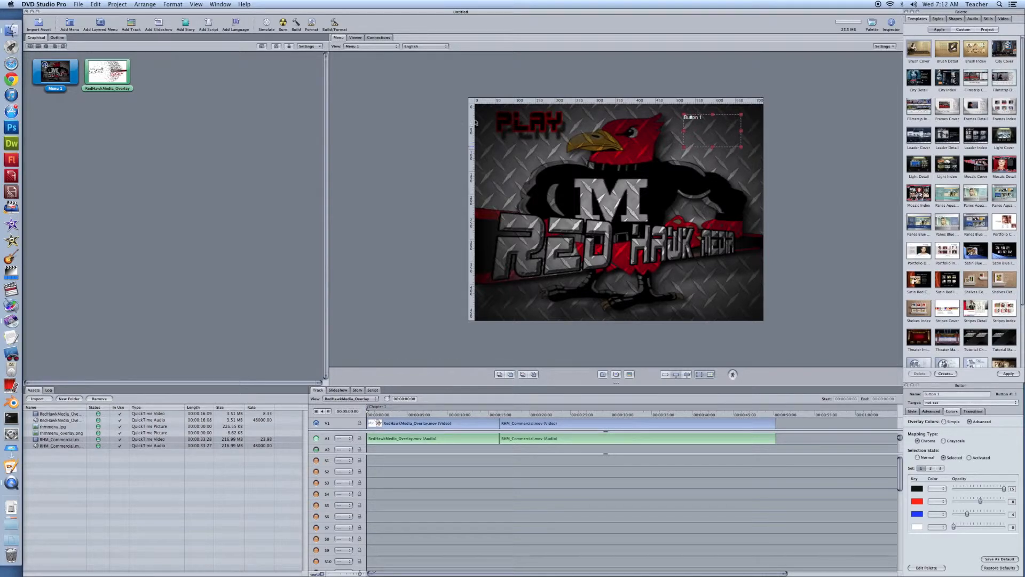
pyautogui.moveTo(488, 108); pyautogui.dragTo(570, 149)
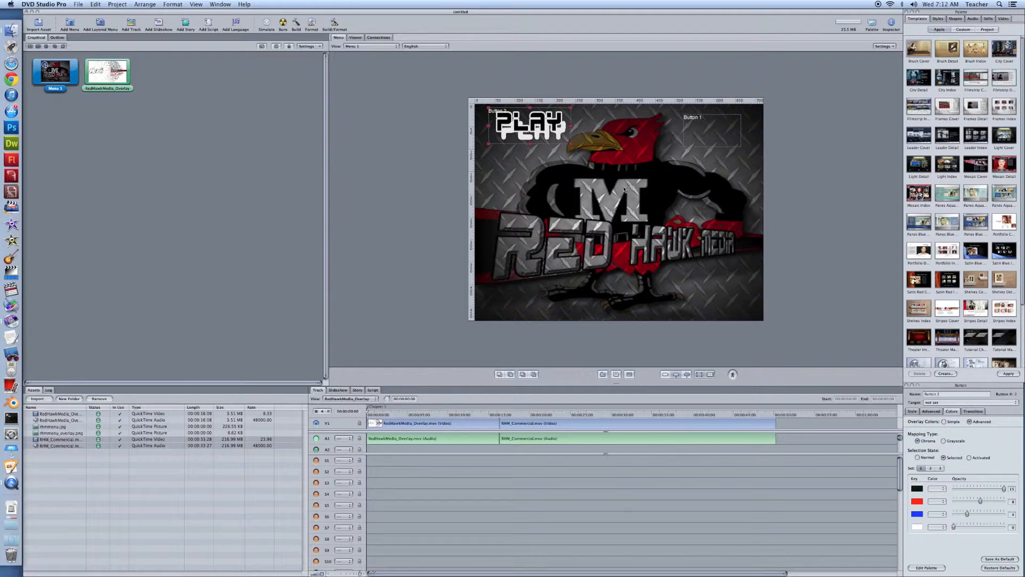
# Simulate the menu and test the PLAY button's highlight and activation
pyautogui.rightClick(577, 187)
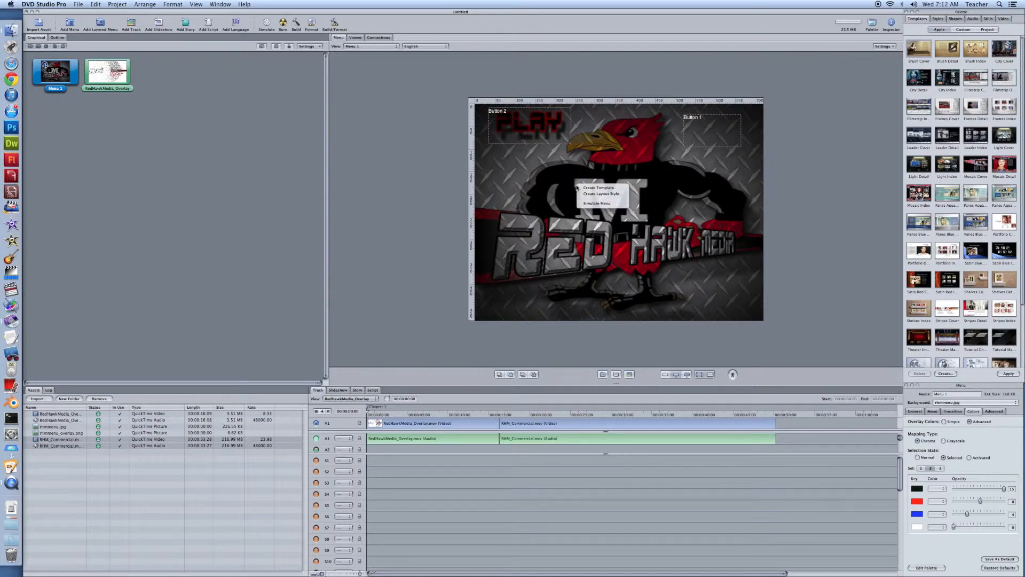
pyautogui.click(596, 204)
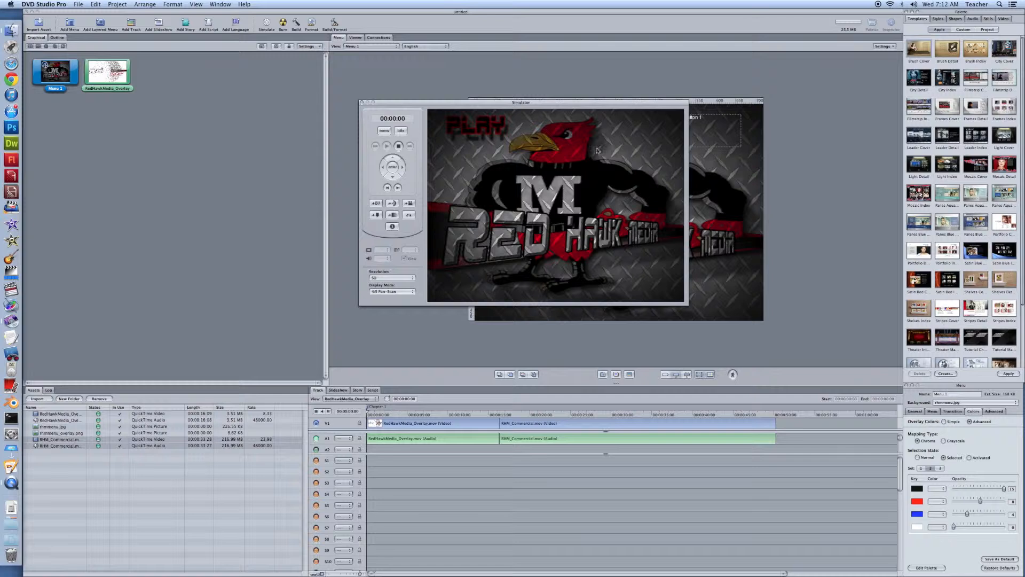
pyautogui.click(475, 131)
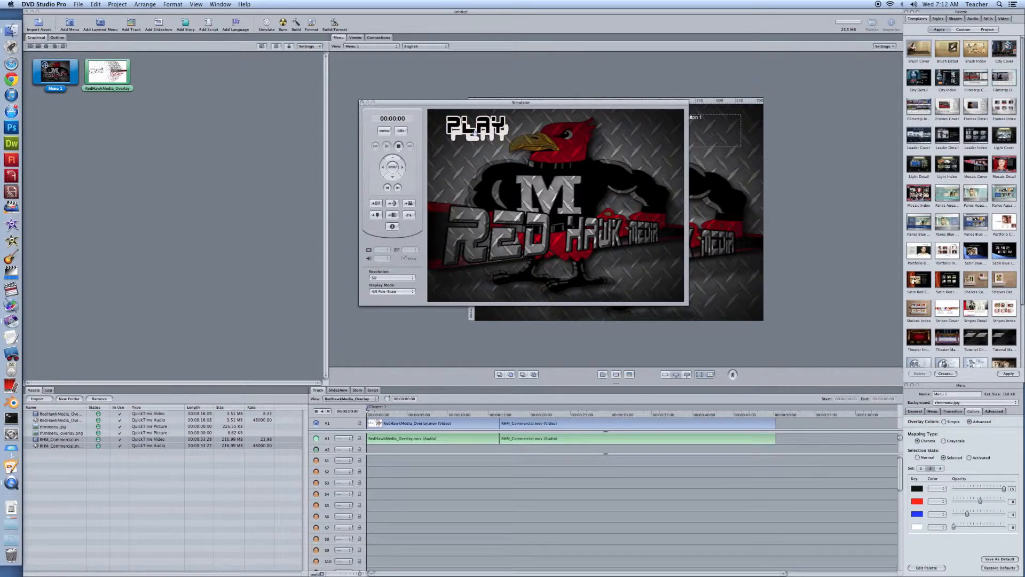
pyautogui.click(474, 132)
pyautogui.click(362, 102)
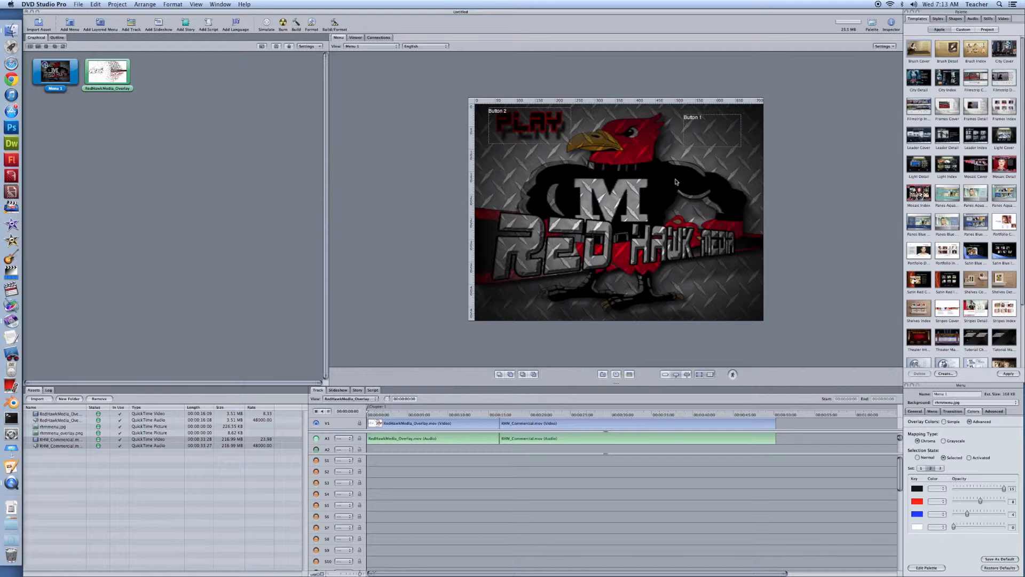
# Examine the PLAY button's style, advanced and color properties
pyautogui.click(518, 125)
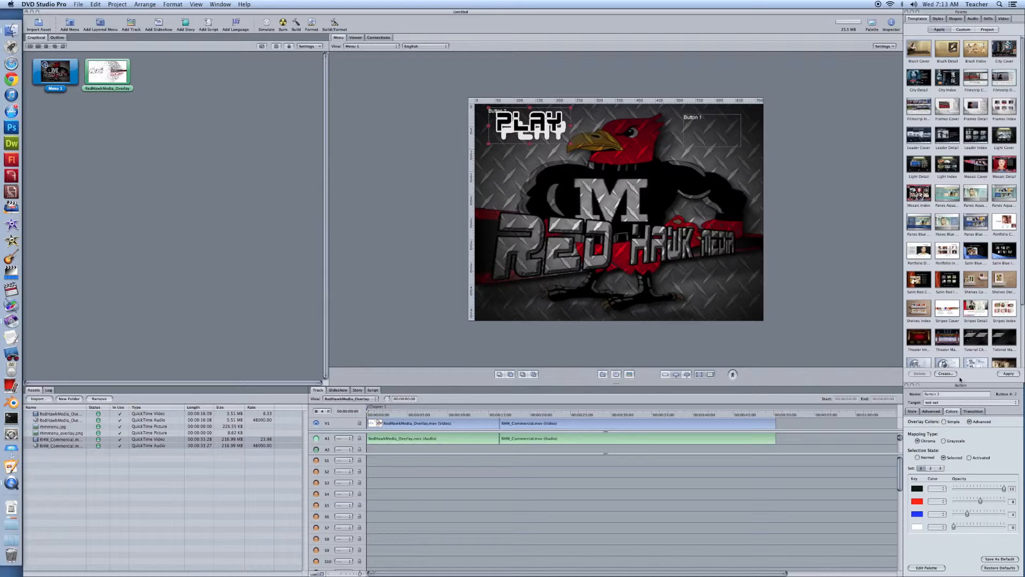
pyautogui.click(911, 411)
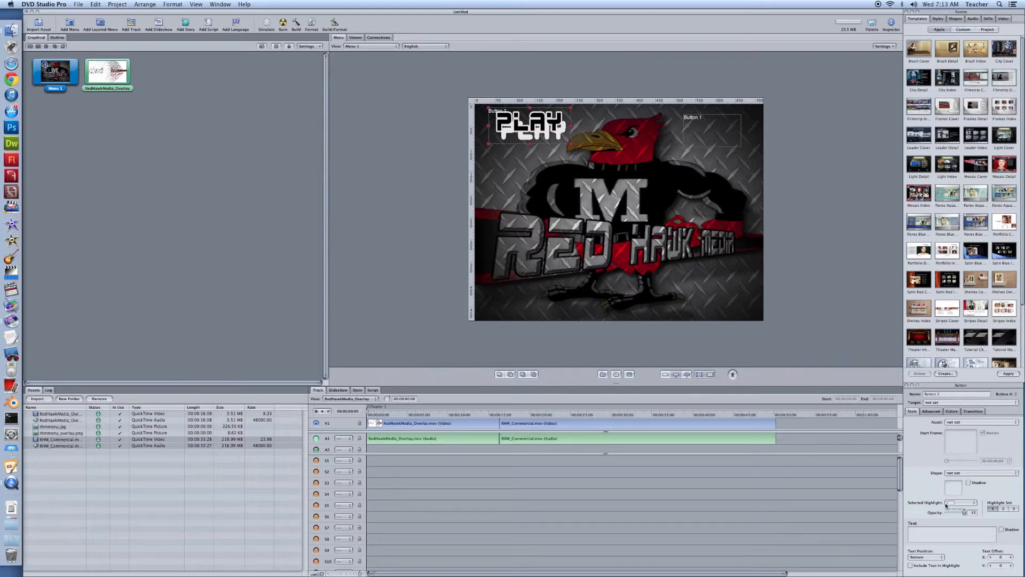
pyautogui.click(929, 411)
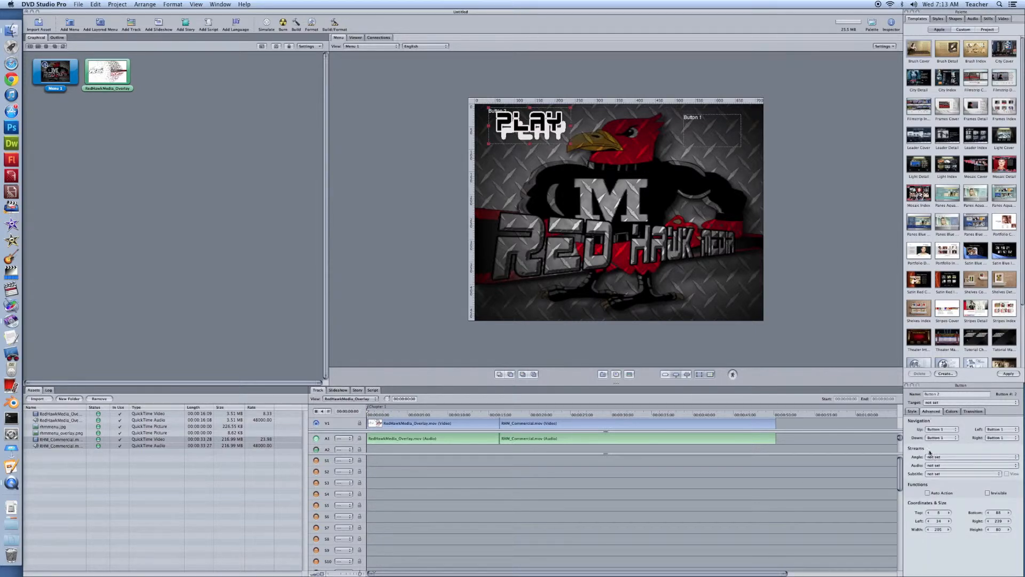
pyautogui.click(952, 411)
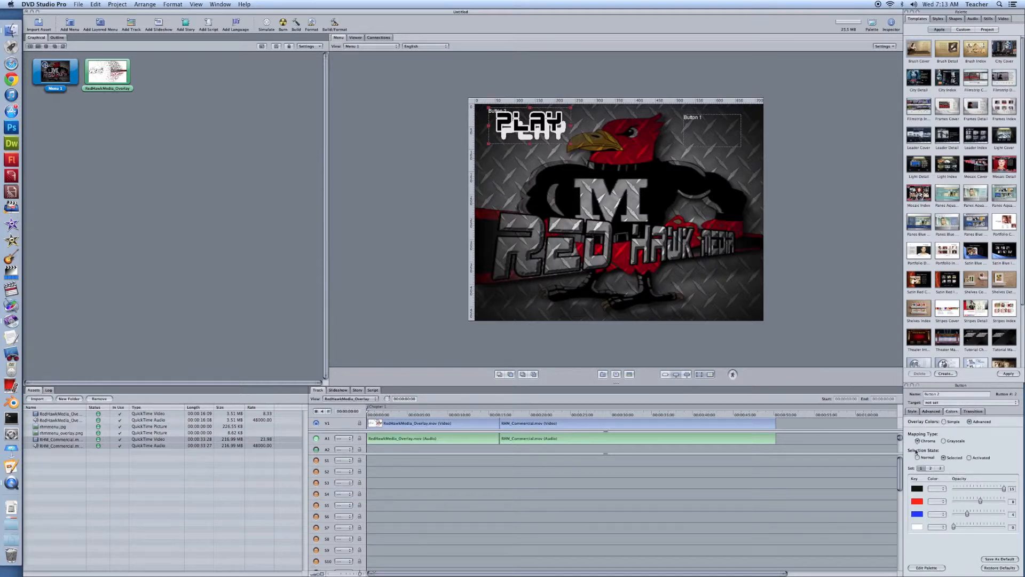
# Compare the PLAY button's overlay colors in its normal, selected and activated states
pyautogui.click(917, 458)
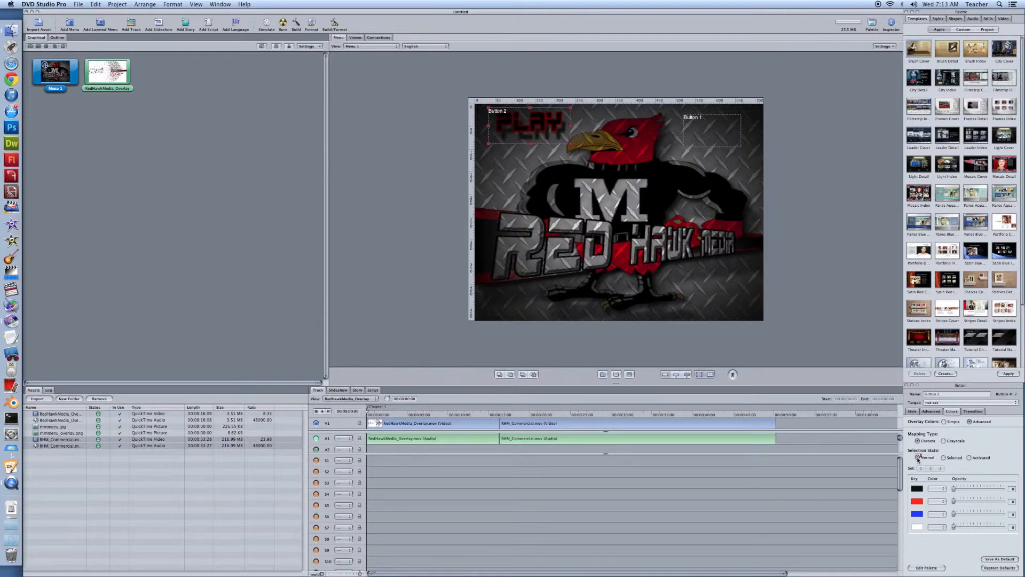
pyautogui.click(944, 458)
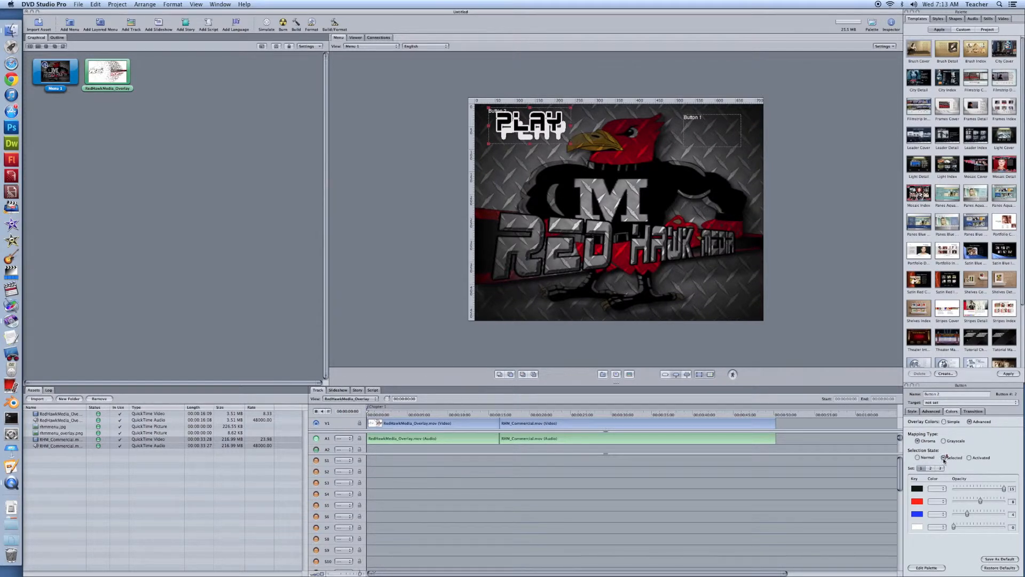
pyautogui.click(970, 458)
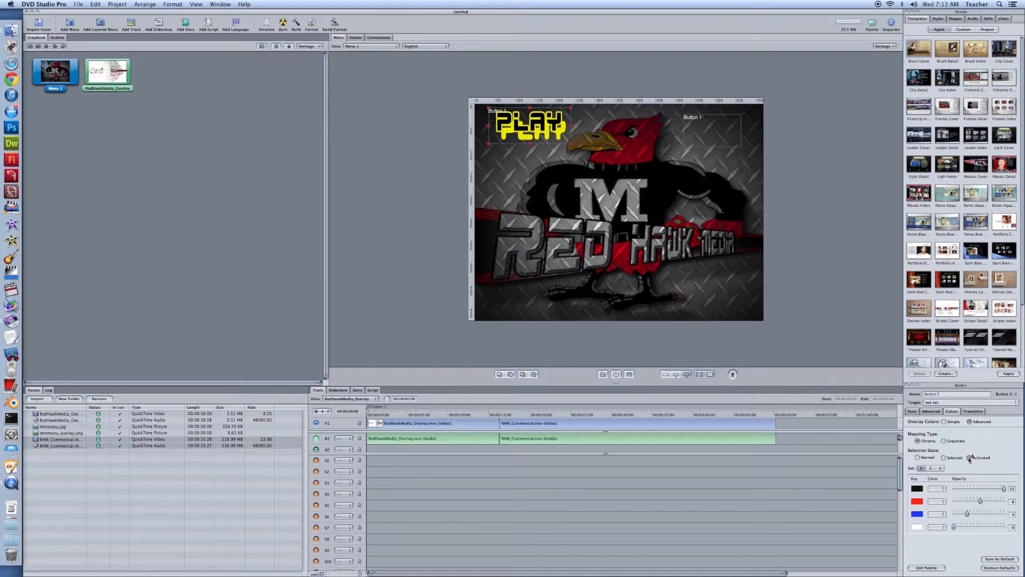
pyautogui.click(918, 457)
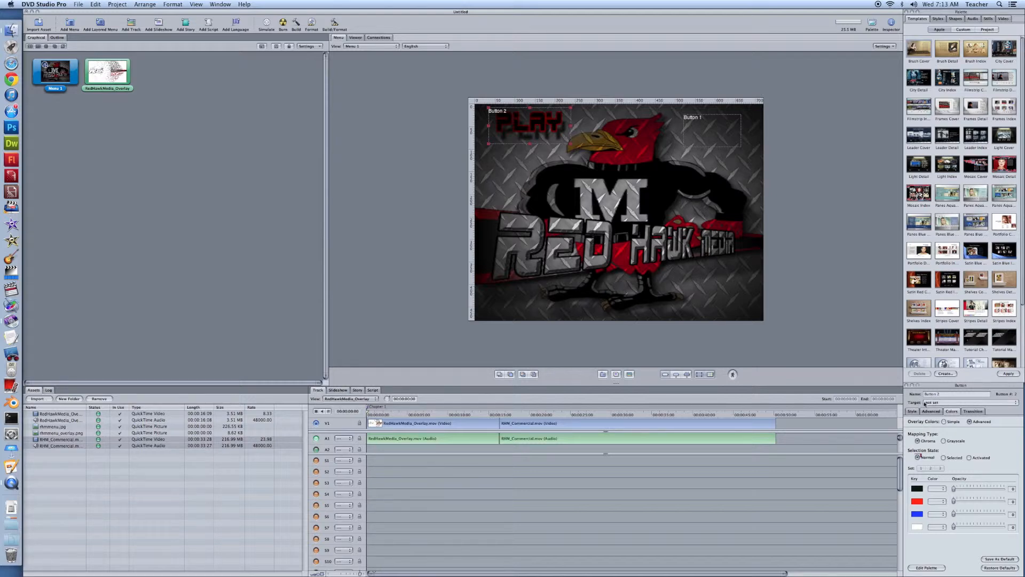
# Set the PLAY button's target to the RedHawkMedia_Overlay track
pyautogui.click(963, 403)
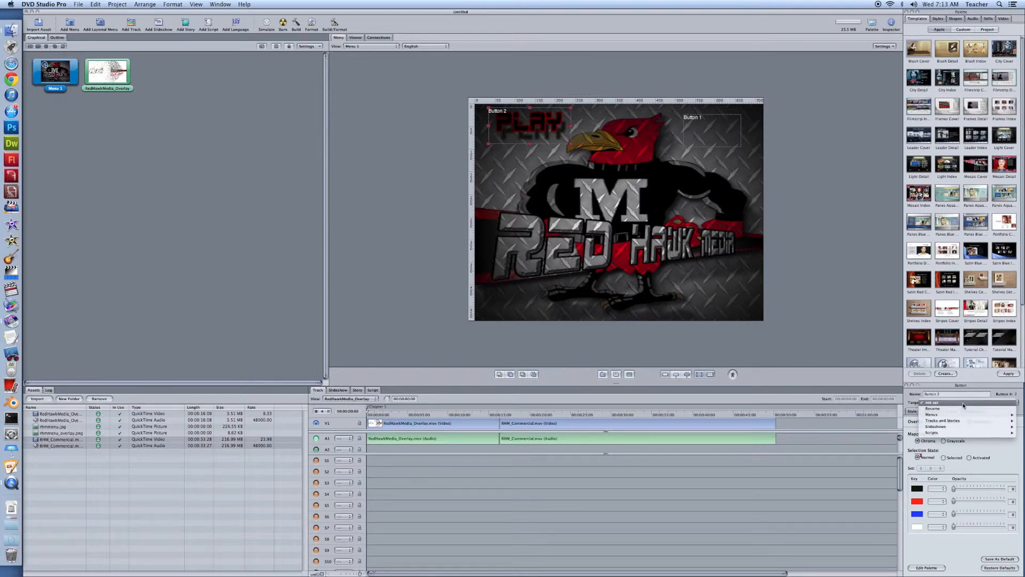
pyautogui.moveTo(947, 415)
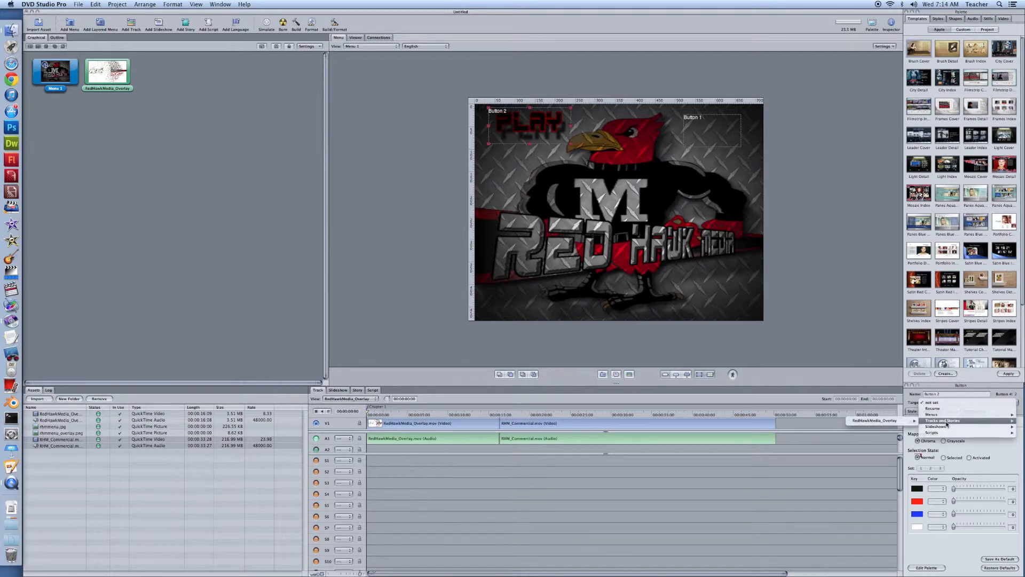
pyautogui.moveTo(880, 423)
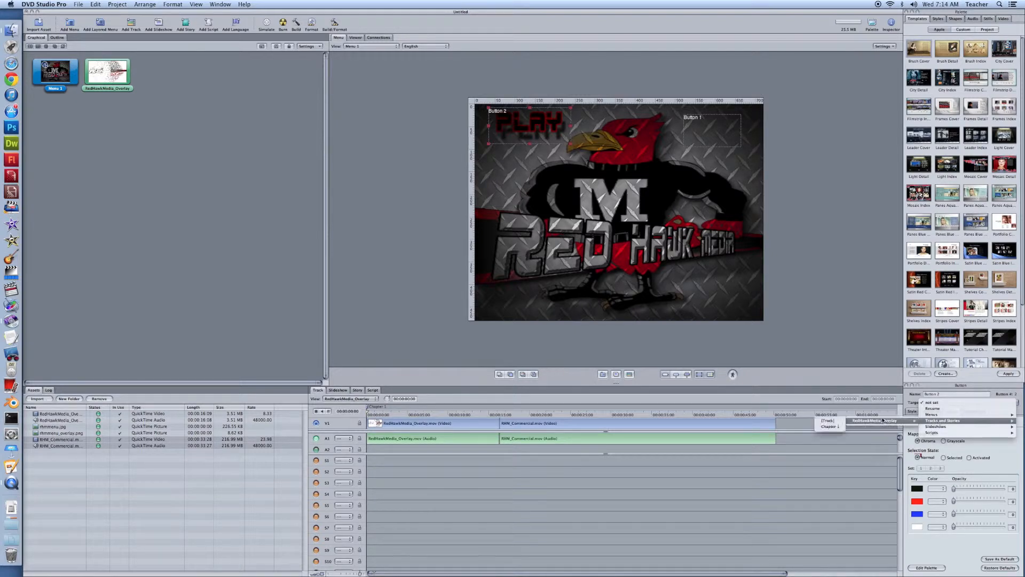
pyautogui.click(830, 421)
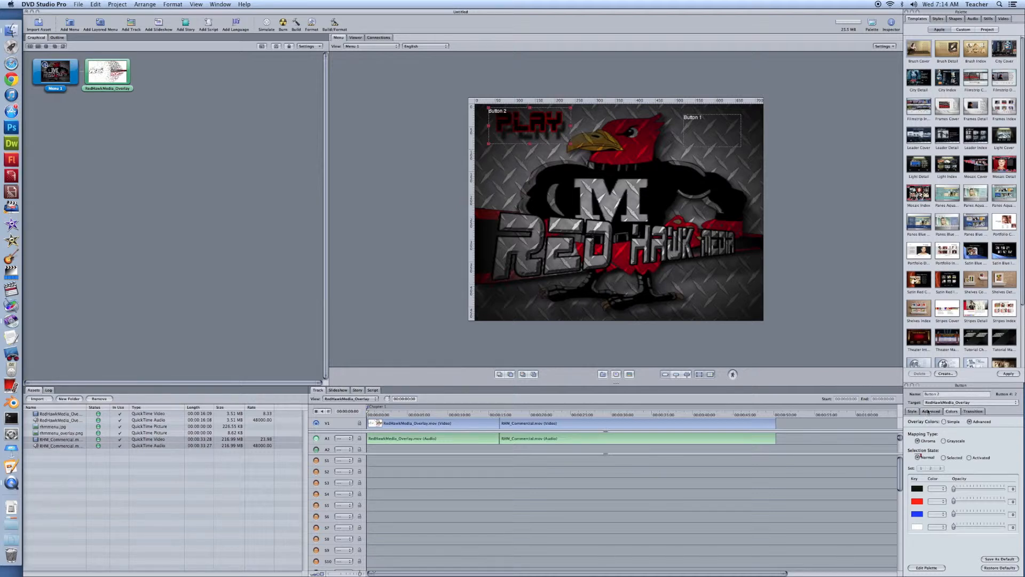
# Simulate the menu, activate PLAY to test its link to the video, and close the simulator
pyautogui.click(599, 204)
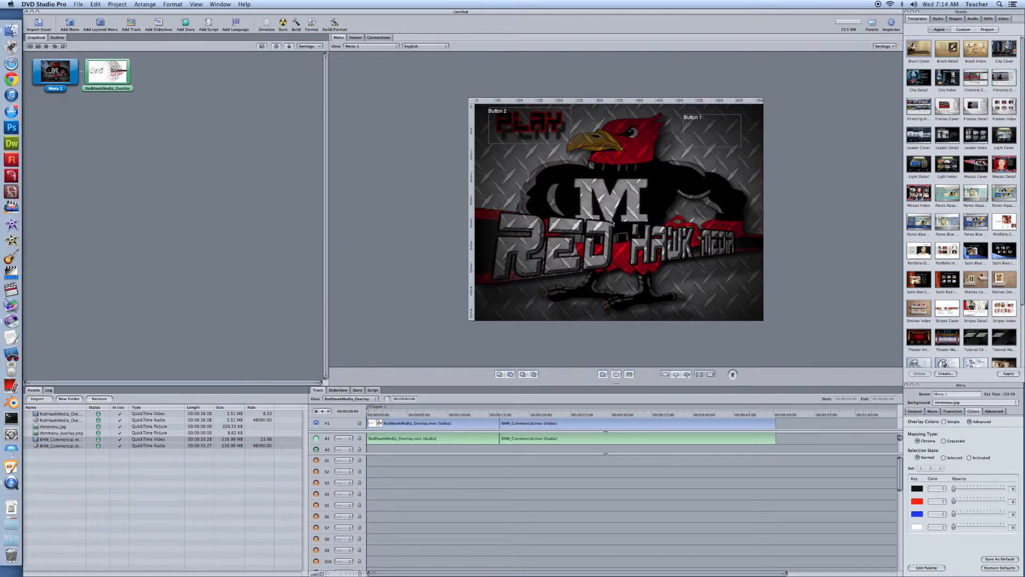
pyautogui.press('alt+super+0')
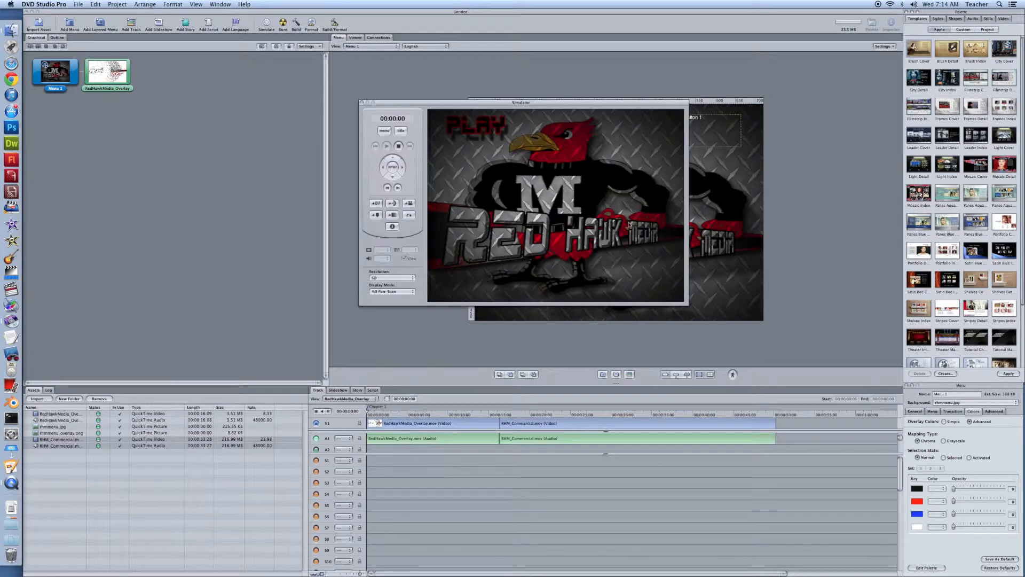
pyautogui.click(477, 129)
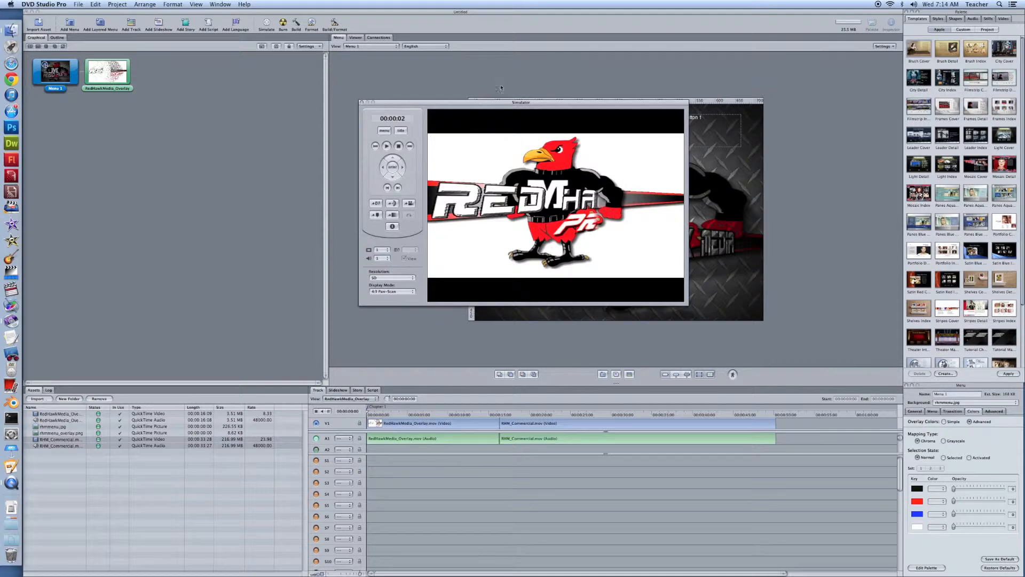
pyautogui.moveTo(437, 103); pyautogui.dragTo(439, 104)
pyautogui.click(363, 103)
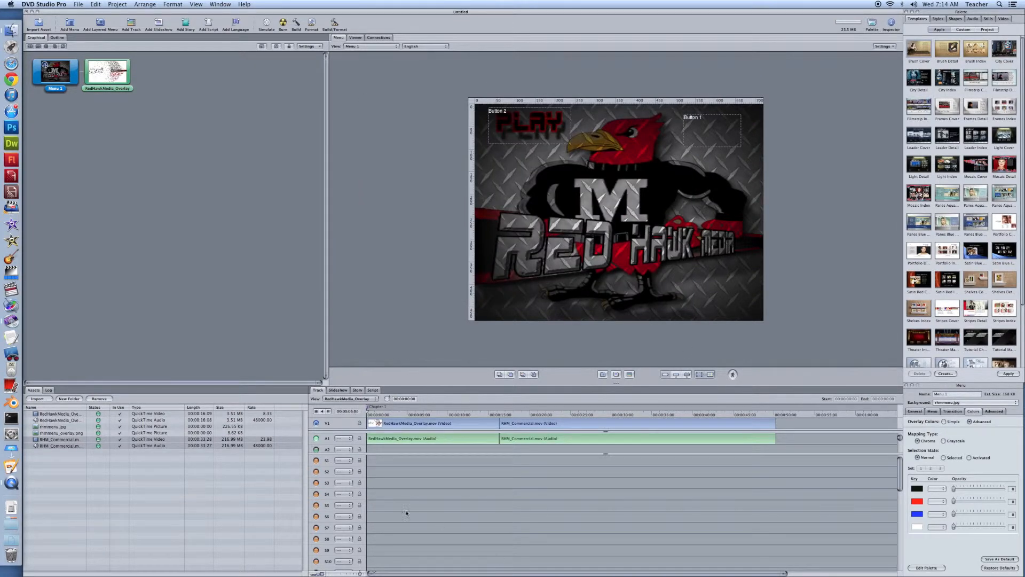
# Add a chapter marker to the track and align it with the start of the RHM_Commercial clip
pyautogui.click(369, 409)
pyautogui.click(368, 408)
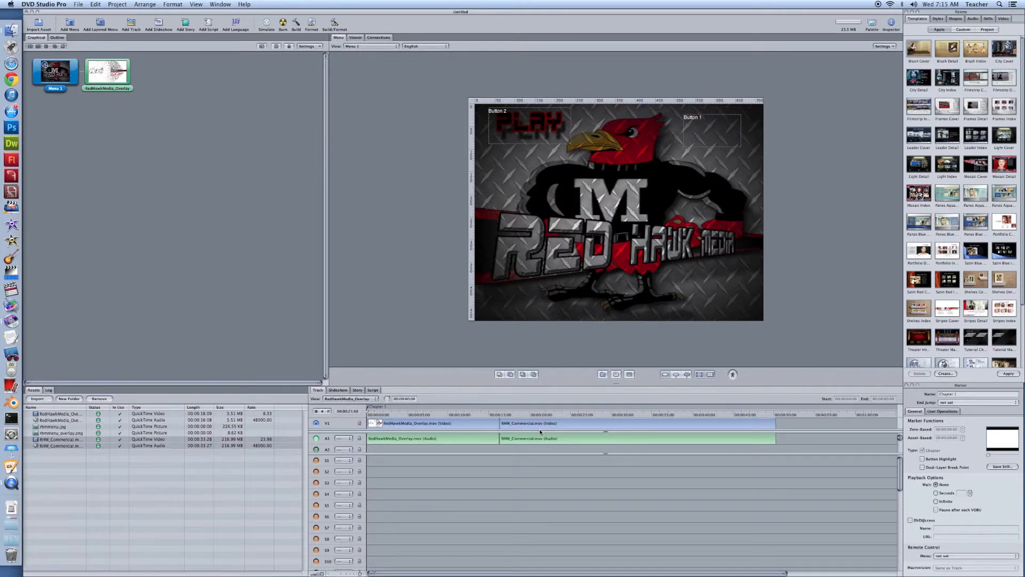
pyautogui.click(502, 407)
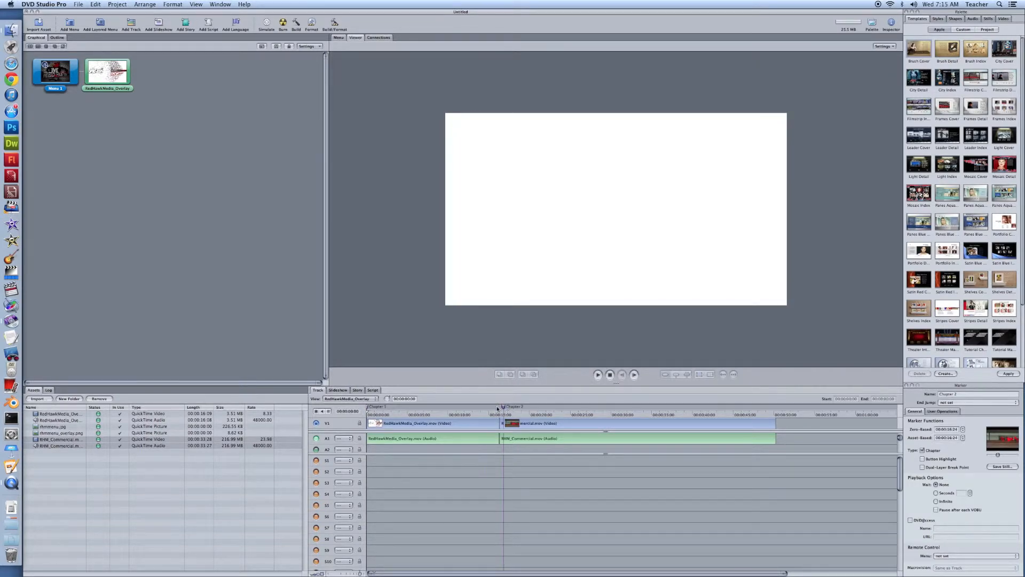
pyautogui.click(504, 407)
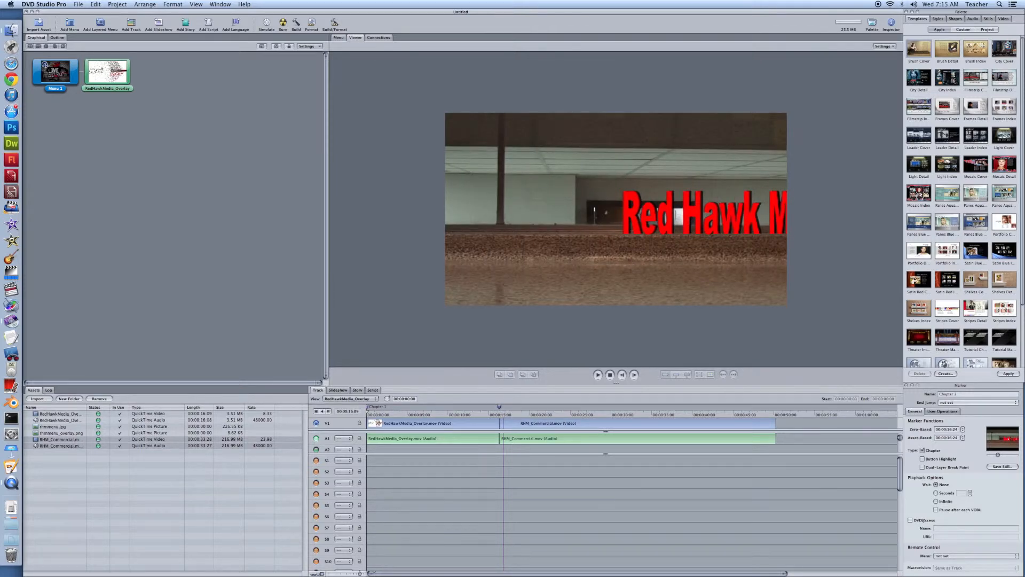
pyautogui.moveTo(499, 407)
pyautogui.mouseDown()
pyautogui.moveTo(487, 406)
pyautogui.moveTo(499, 407)
pyautogui.mouseUp()
pyautogui.moveTo(498, 404); pyautogui.dragTo(499, 405)
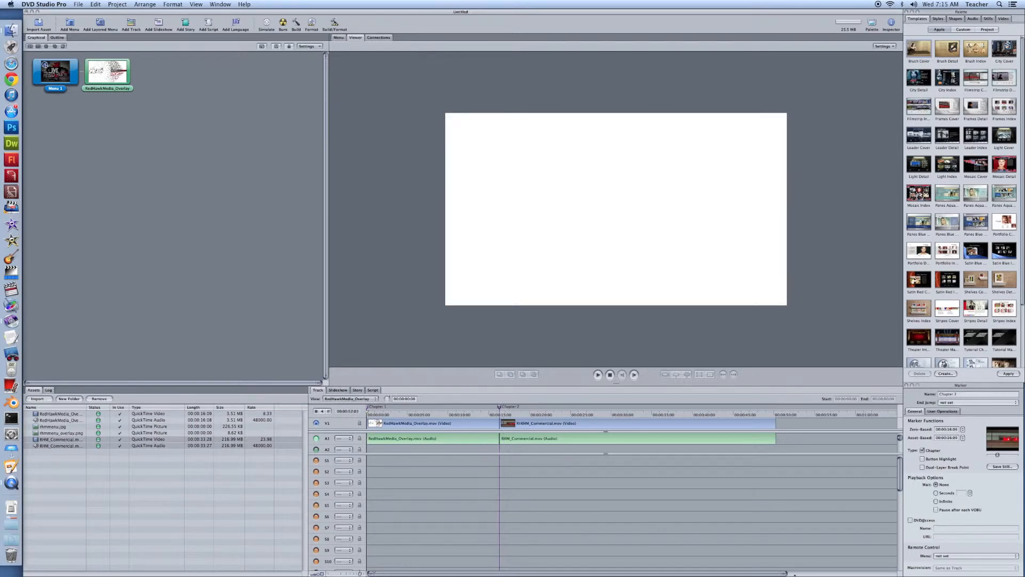
pyautogui.moveTo(783, 573); pyautogui.dragTo(576, 566)
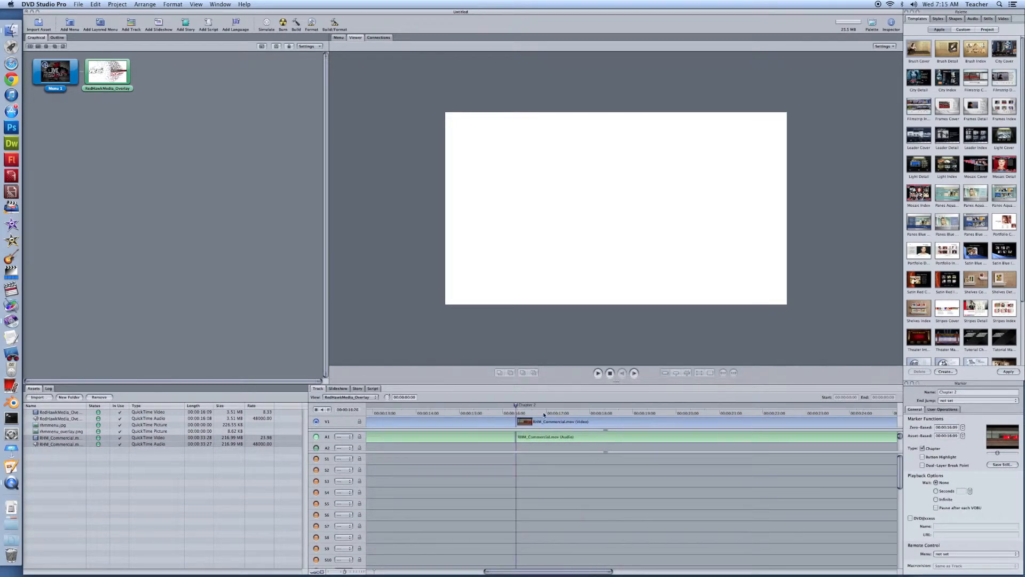
pyautogui.click(515, 405)
pyautogui.moveTo(610, 573); pyautogui.dragTo(764, 572)
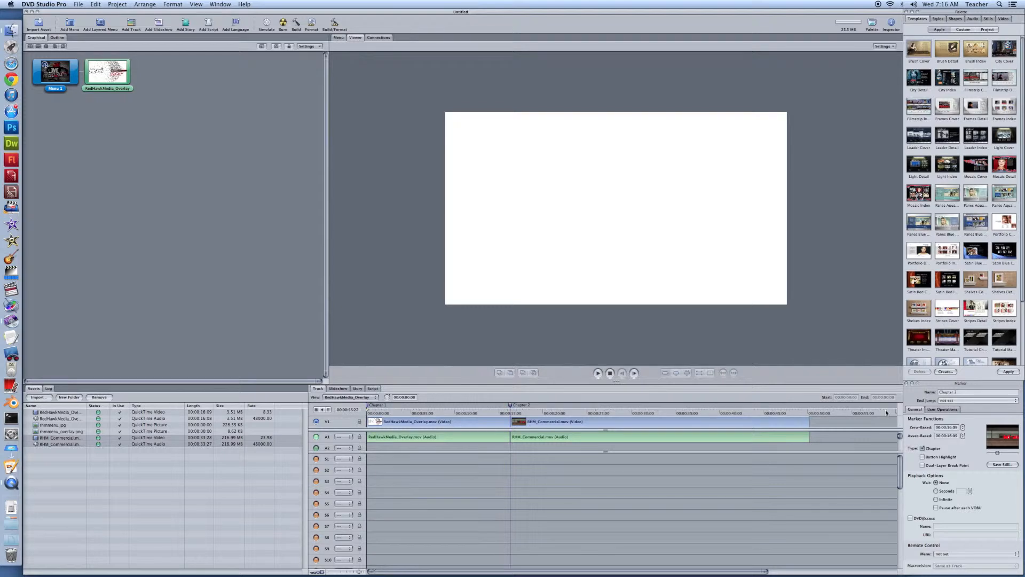
# Set the end jump of the chapter marker at the RHM_Commercial clip to Menu 1's [Menu] entry
pyautogui.click(959, 400)
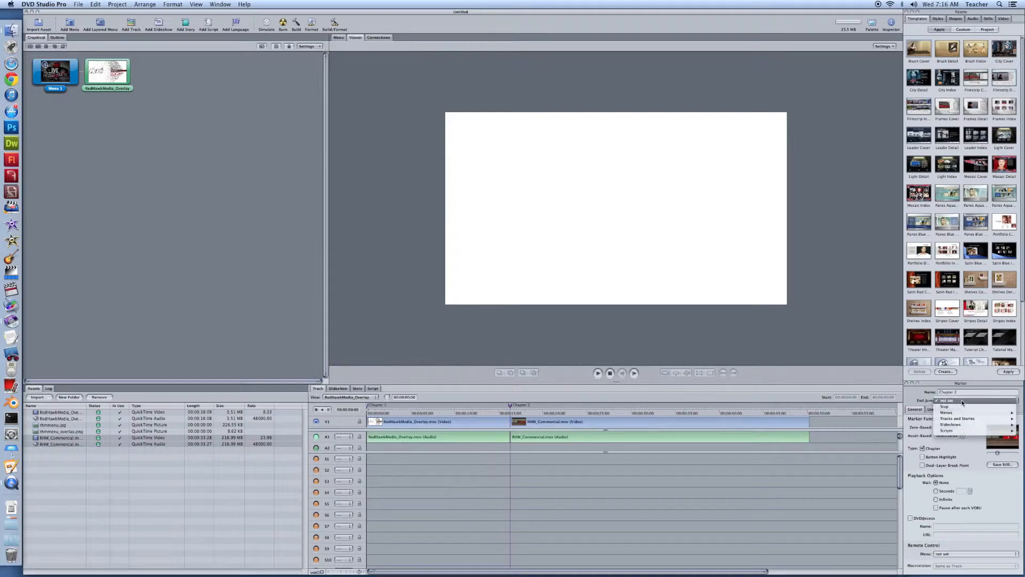
pyautogui.moveTo(951, 413)
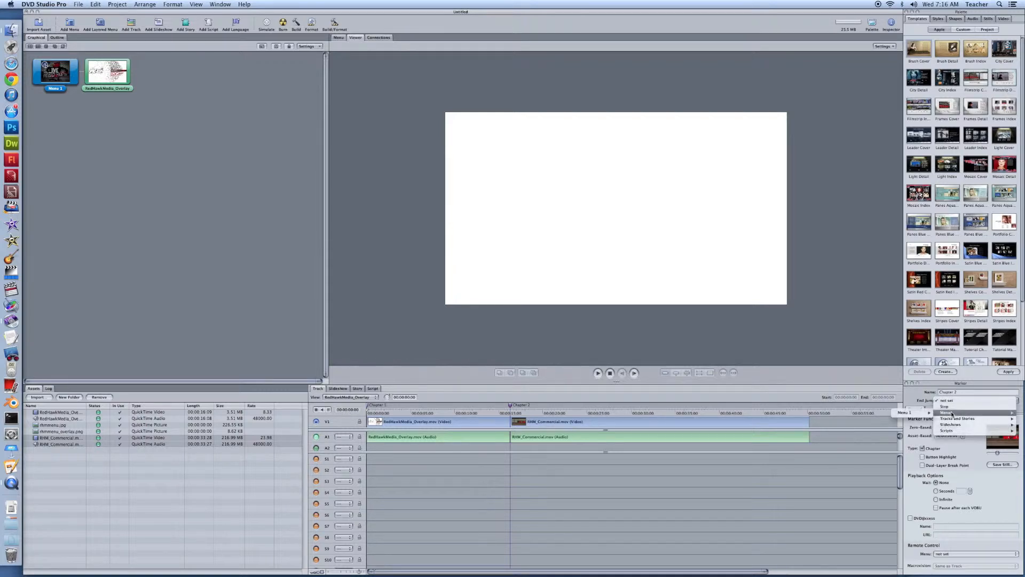
pyautogui.moveTo(912, 413)
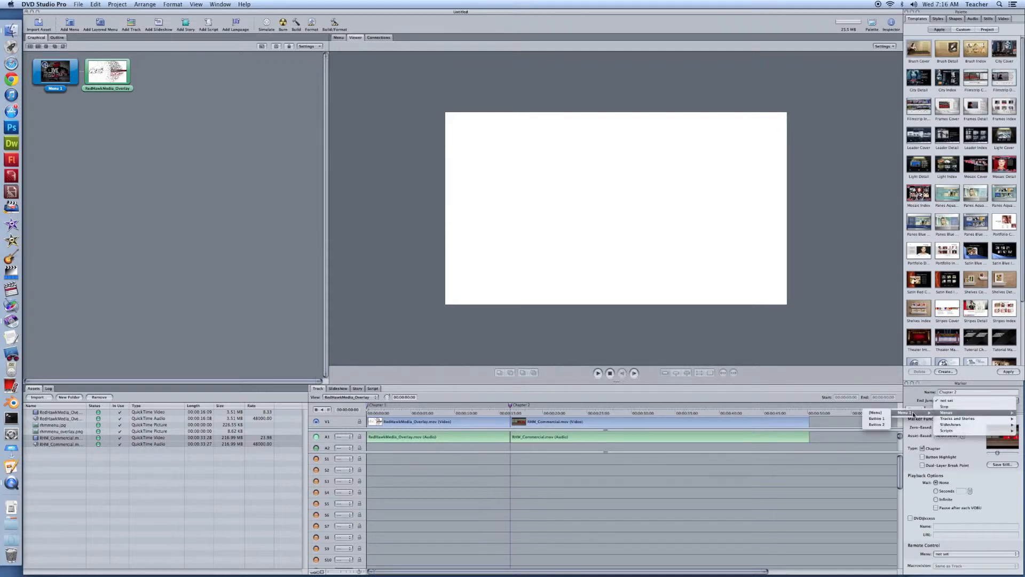
pyautogui.click(870, 412)
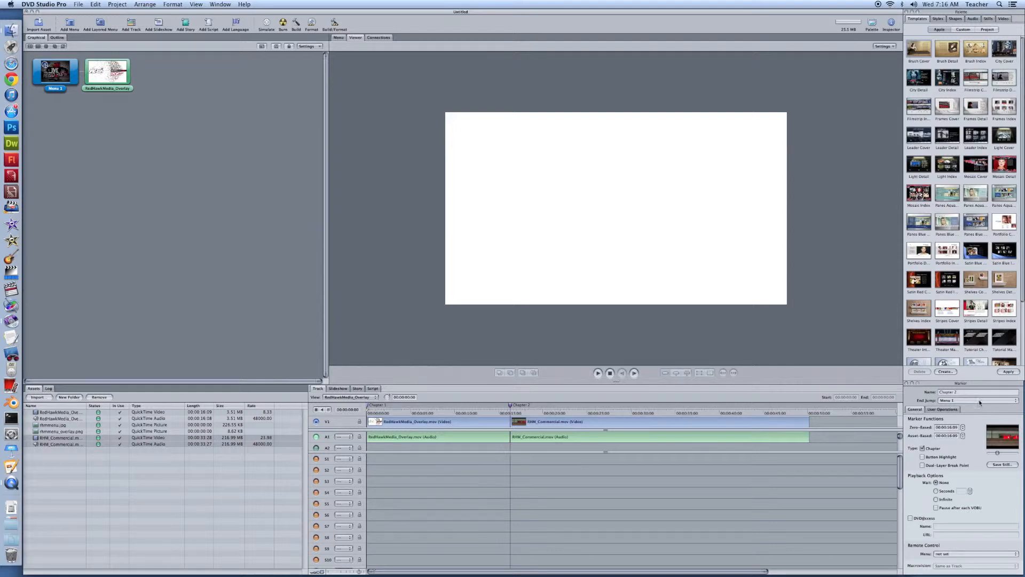
pyautogui.click(997, 399)
pyautogui.moveTo(951, 429)
pyautogui.moveTo(902, 428)
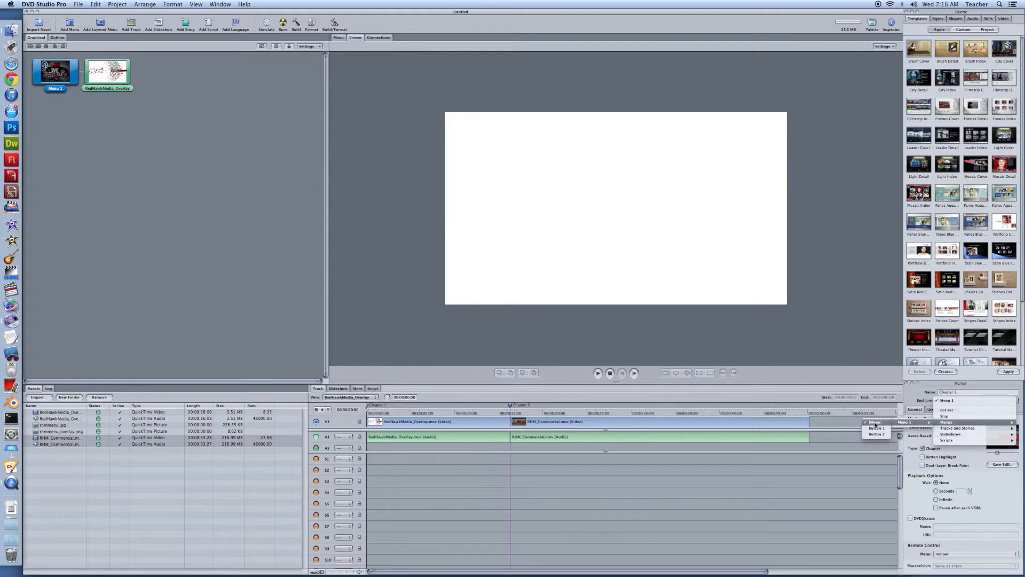
pyautogui.click(875, 424)
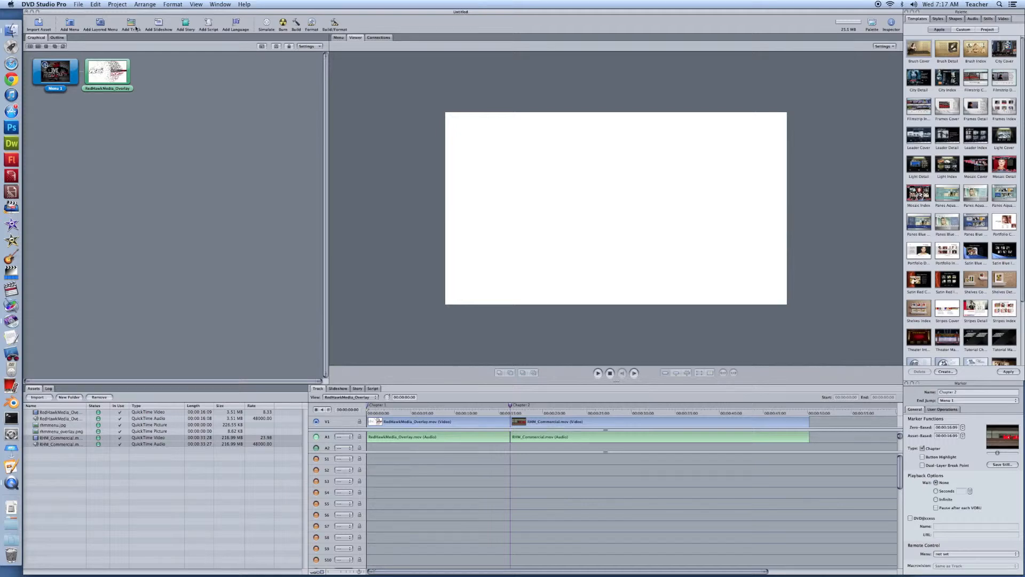
# Add a second menu to the project and place it beneath Menu 1 in the graphical layout
pyautogui.click(70, 25)
pyautogui.moveTo(179, 98); pyautogui.dragTo(75, 118)
pyautogui.click(63, 77)
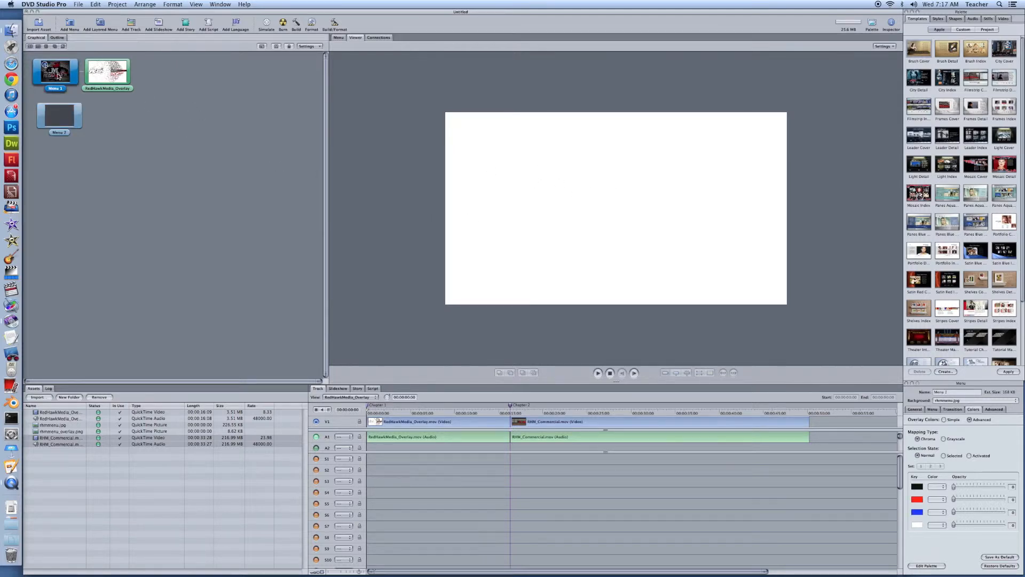
pyautogui.click(510, 406)
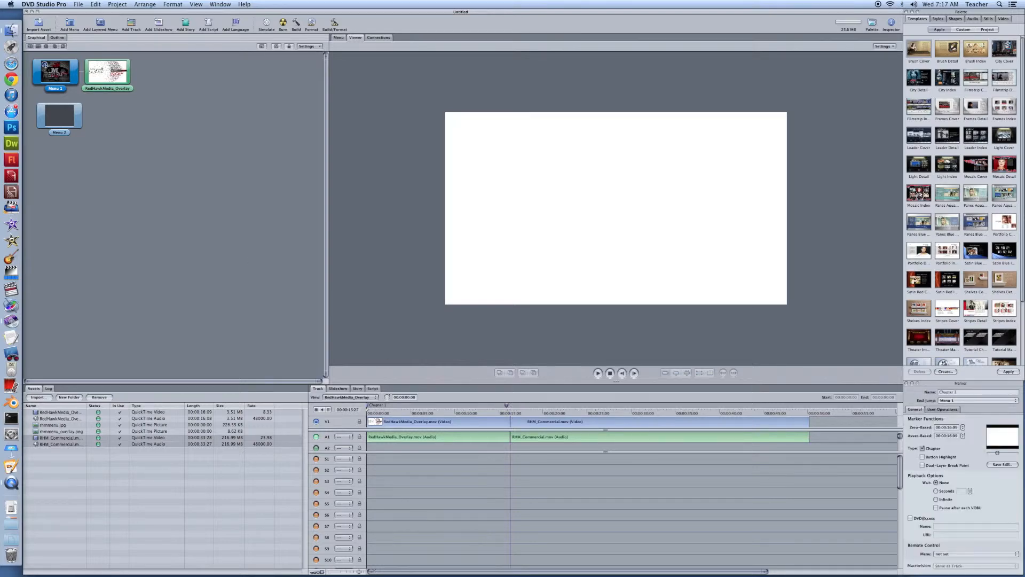
pyautogui.moveTo(370, 405); pyautogui.dragTo(551, 389)
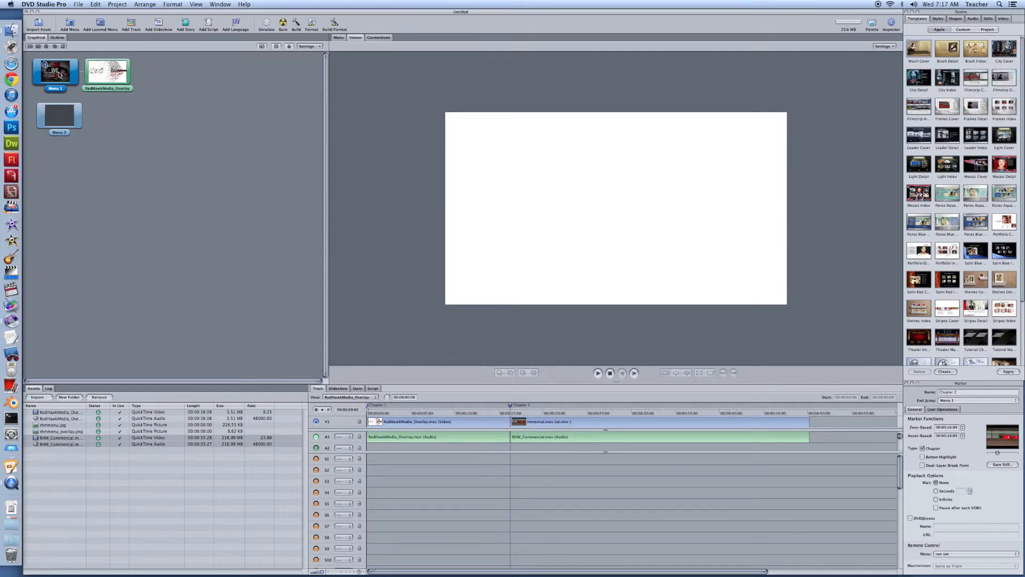
# Set the target of Menu 1's Button 1, beside the hawk's head, to Menu 2 and open Menu 2 for editing
pyautogui.click(61, 75)
pyautogui.click(339, 37)
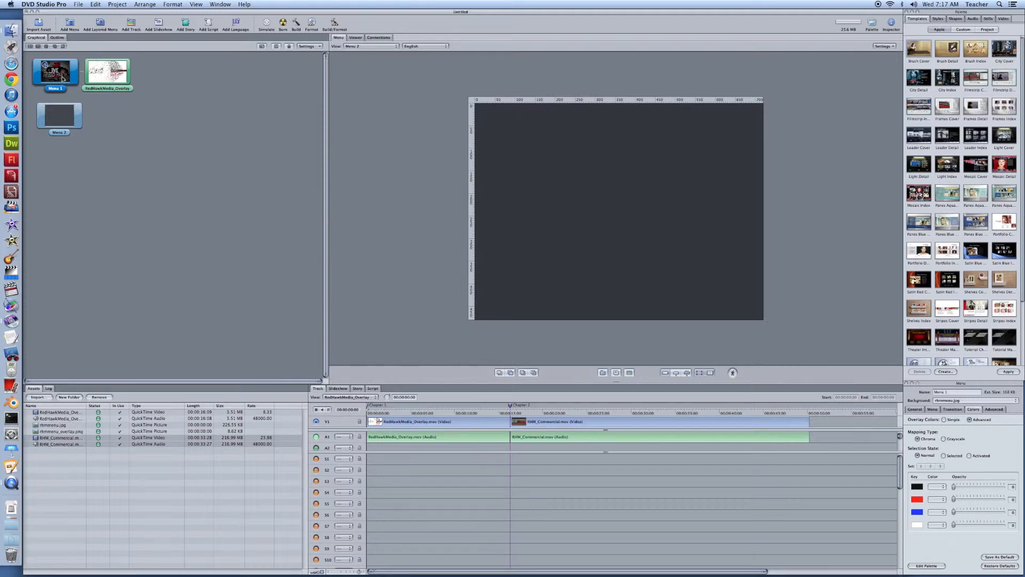
pyautogui.click(602, 220)
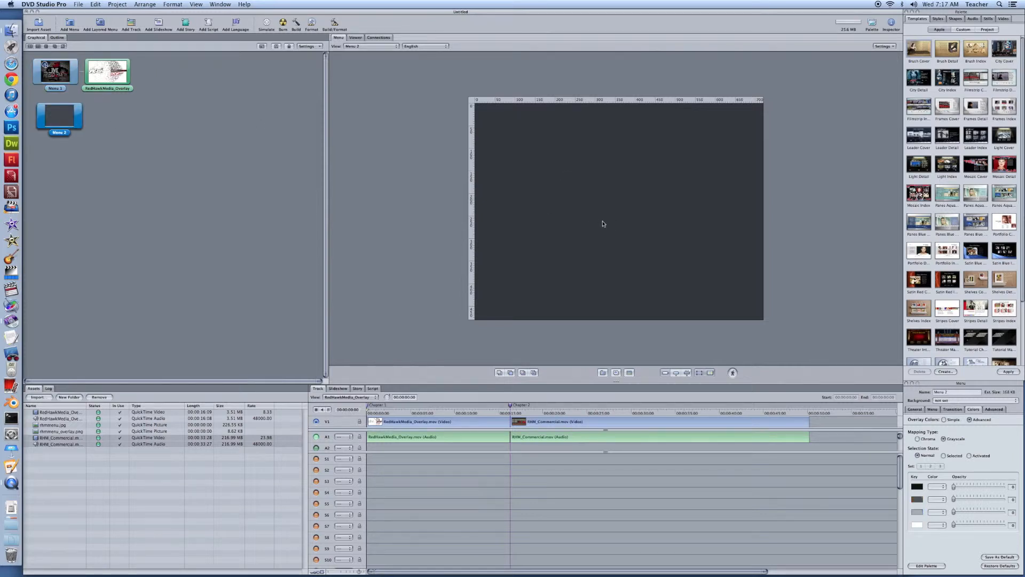
pyautogui.doubleClick(47, 77)
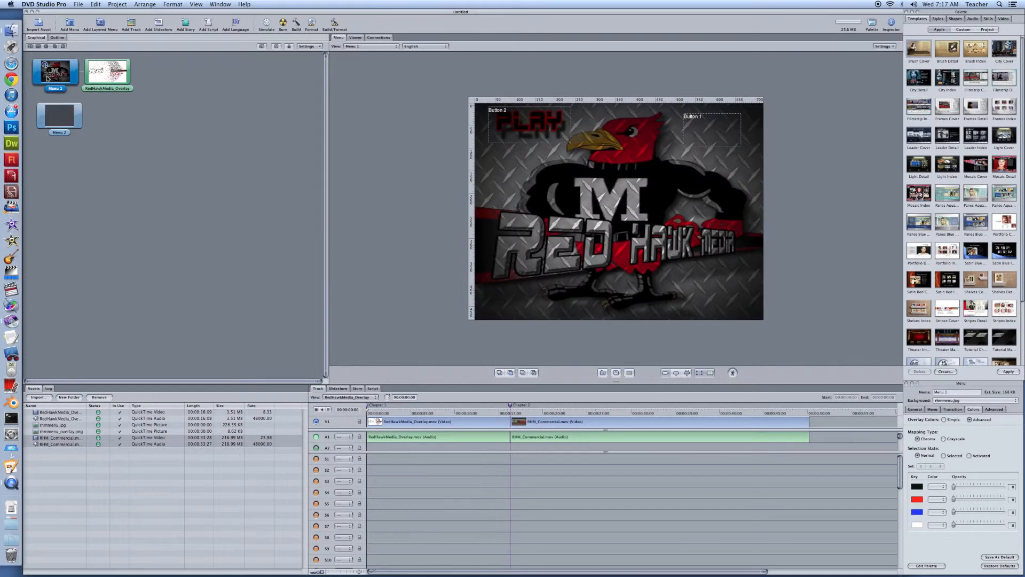
pyautogui.click(710, 132)
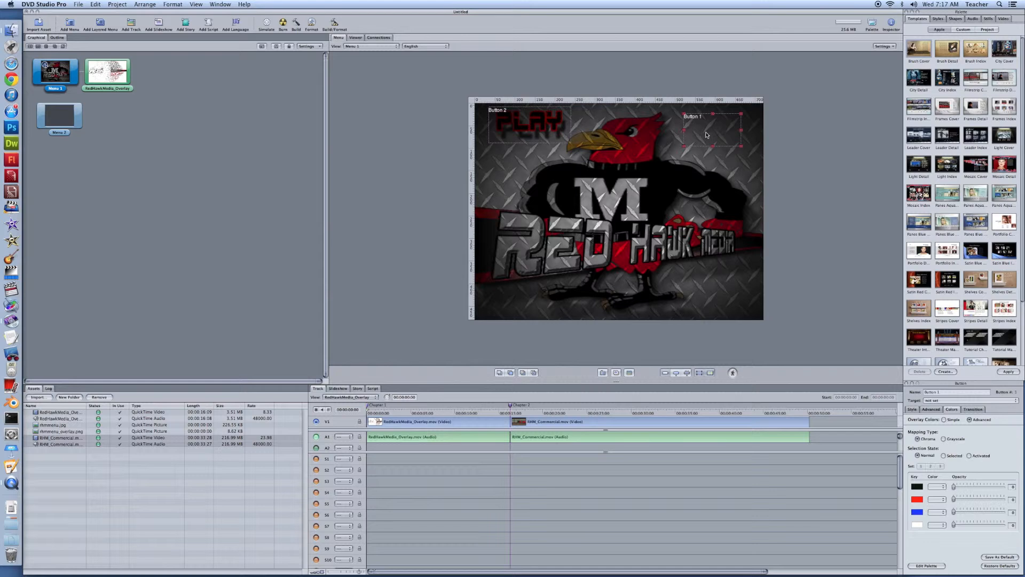
pyautogui.click(959, 400)
pyautogui.moveTo(944, 414)
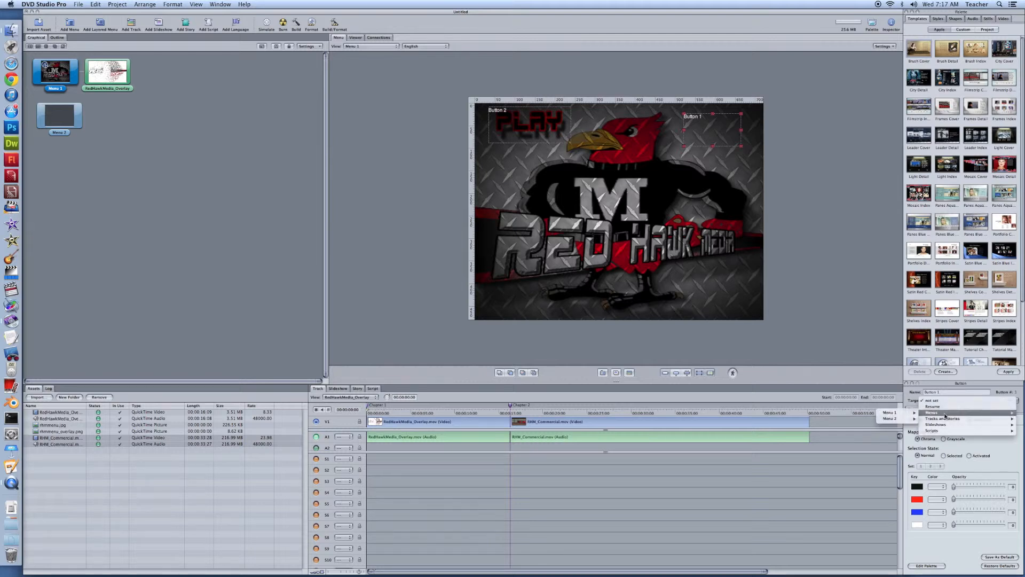
pyautogui.moveTo(895, 420)
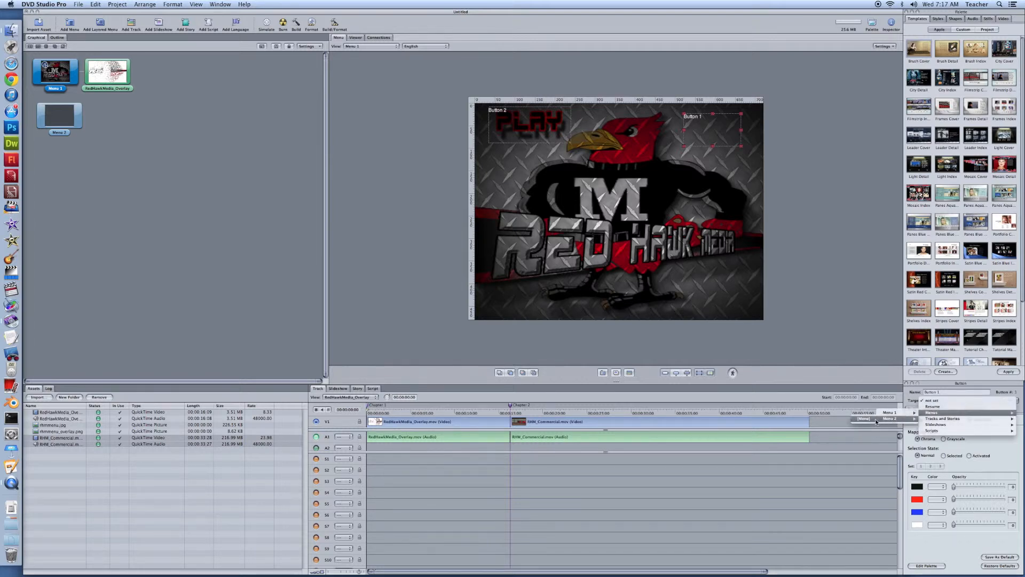
pyautogui.click(875, 421)
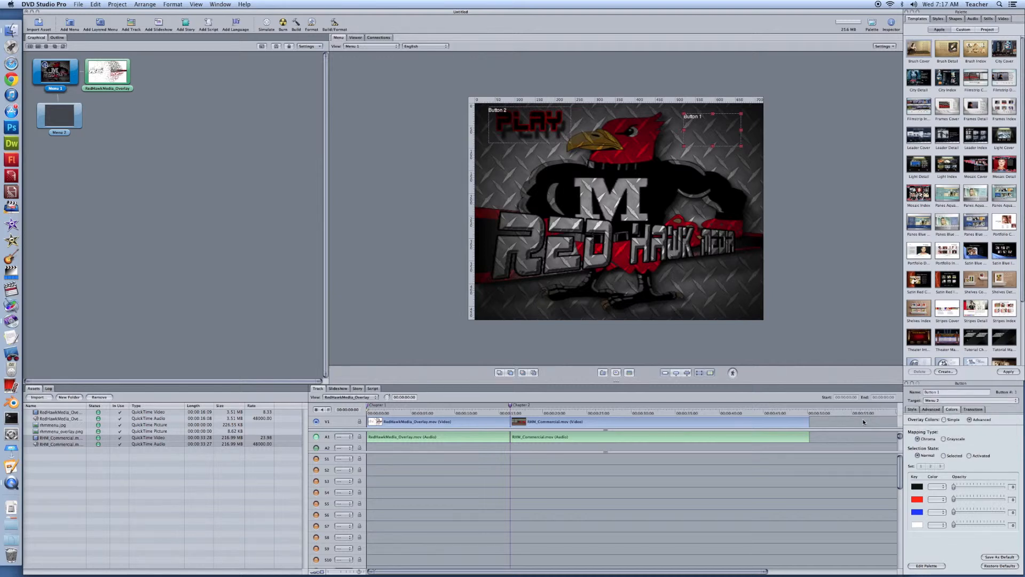
pyautogui.doubleClick(59, 120)
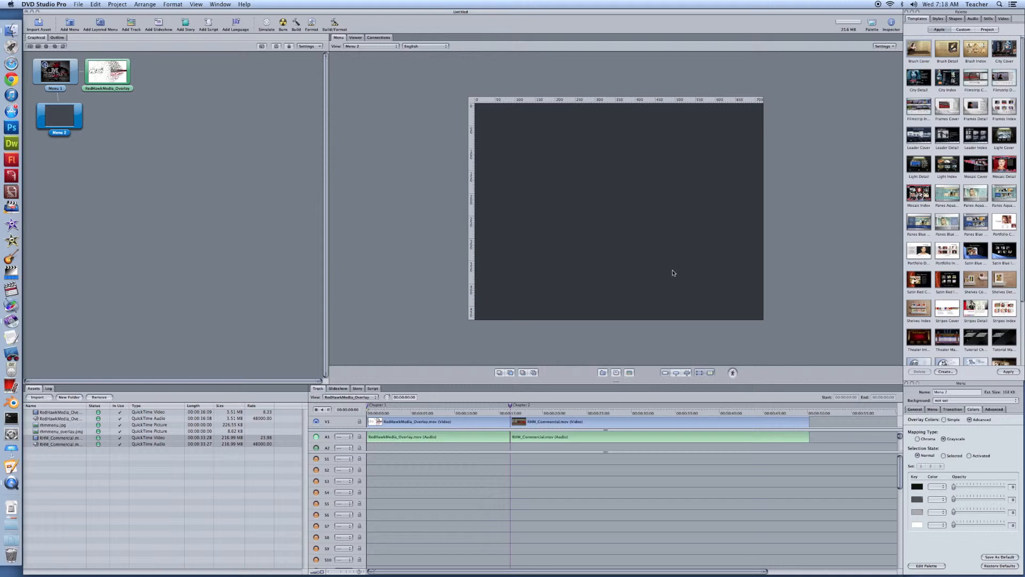
# Draw a button in the lower-right area of Menu 2 and set its target to Menu 1's [Menu] entry
pyautogui.moveTo(666, 271)
pyautogui.mouseDown()
pyautogui.moveTo(678, 291)
pyautogui.moveTo(743, 304)
pyautogui.mouseUp()
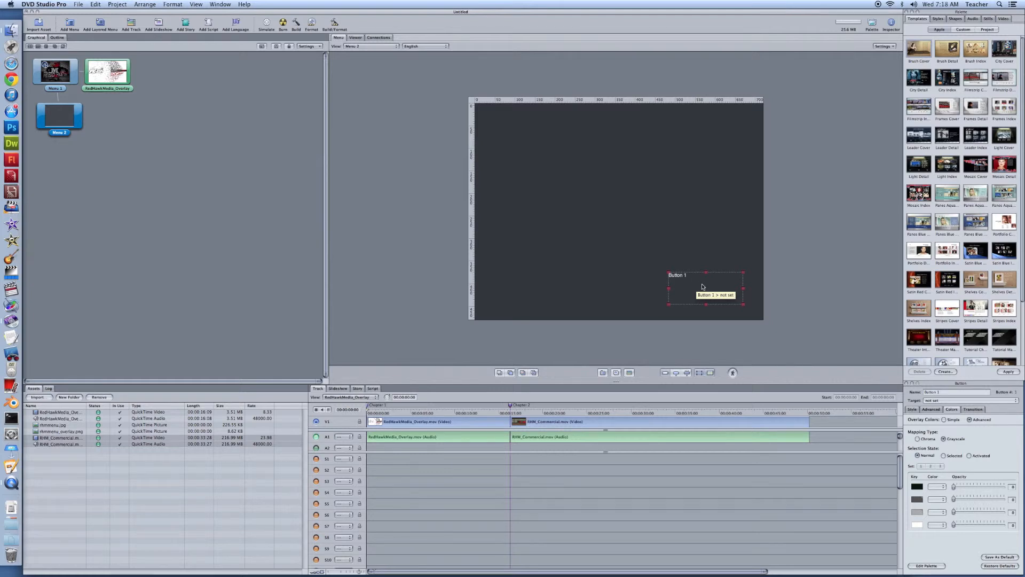
pyautogui.click(945, 400)
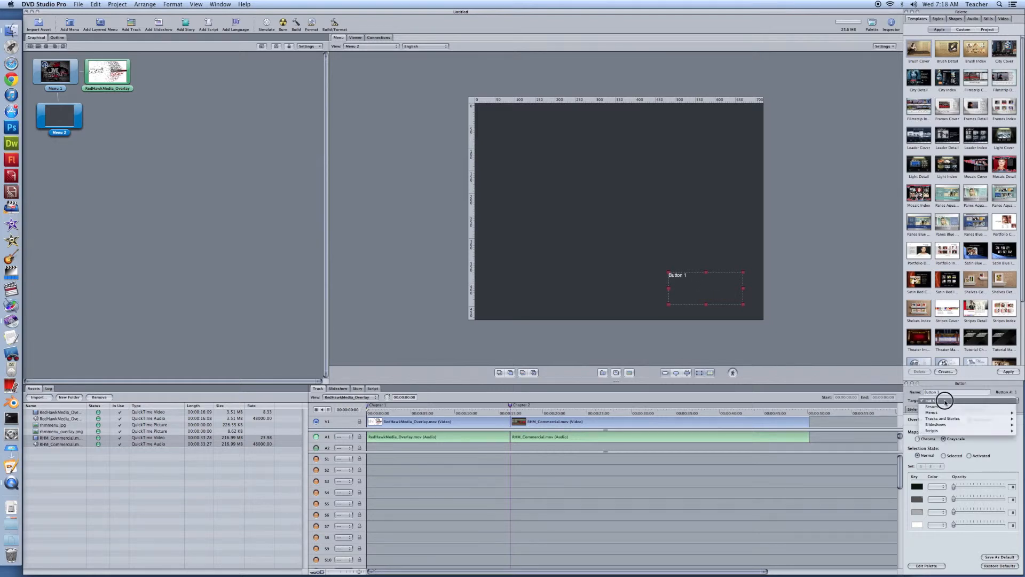
pyautogui.moveTo(937, 413)
pyautogui.moveTo(890, 413)
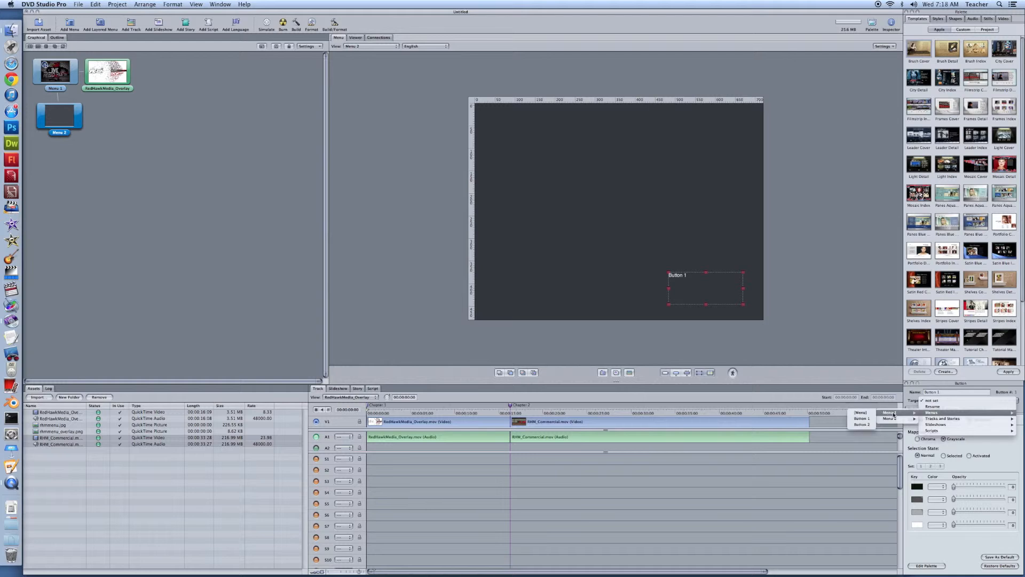
pyautogui.click(857, 413)
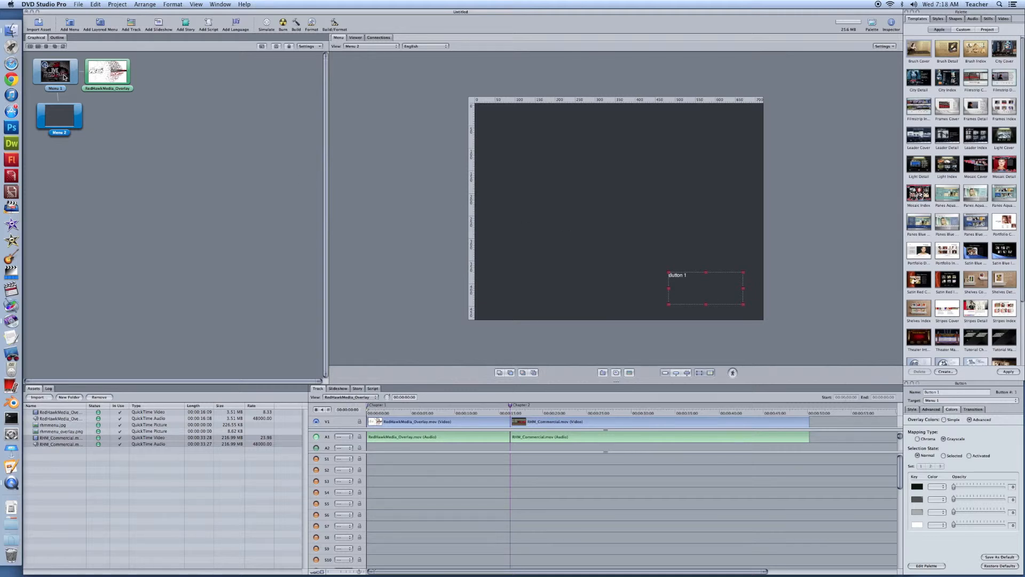
# Simulate Menu 1 and test the buttons that lead to Menu 2 and back to Menu 1
pyautogui.click(62, 75)
pyautogui.rightClick(602, 226)
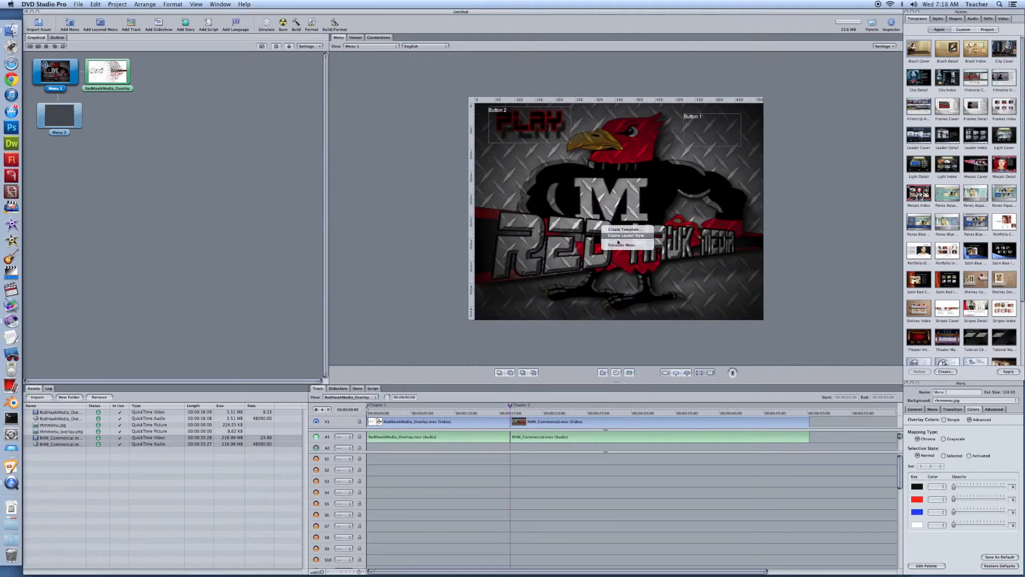
pyautogui.click(630, 245)
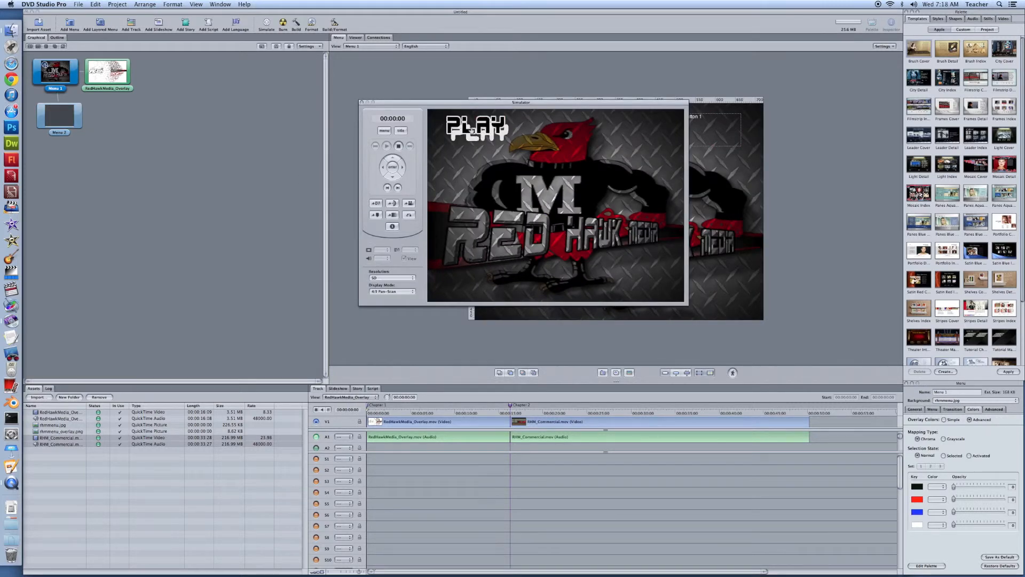
pyautogui.click(632, 132)
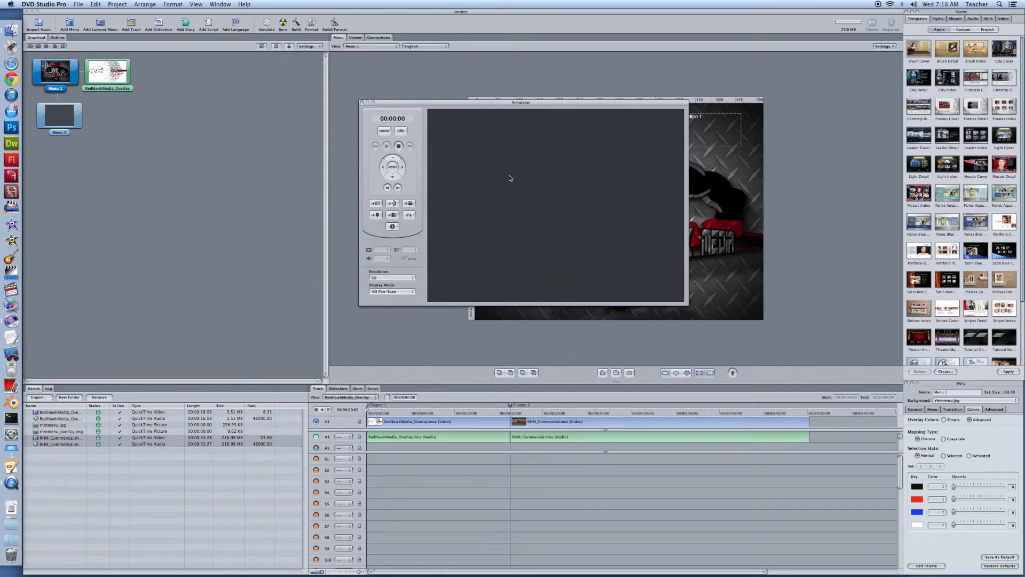
pyautogui.click(635, 275)
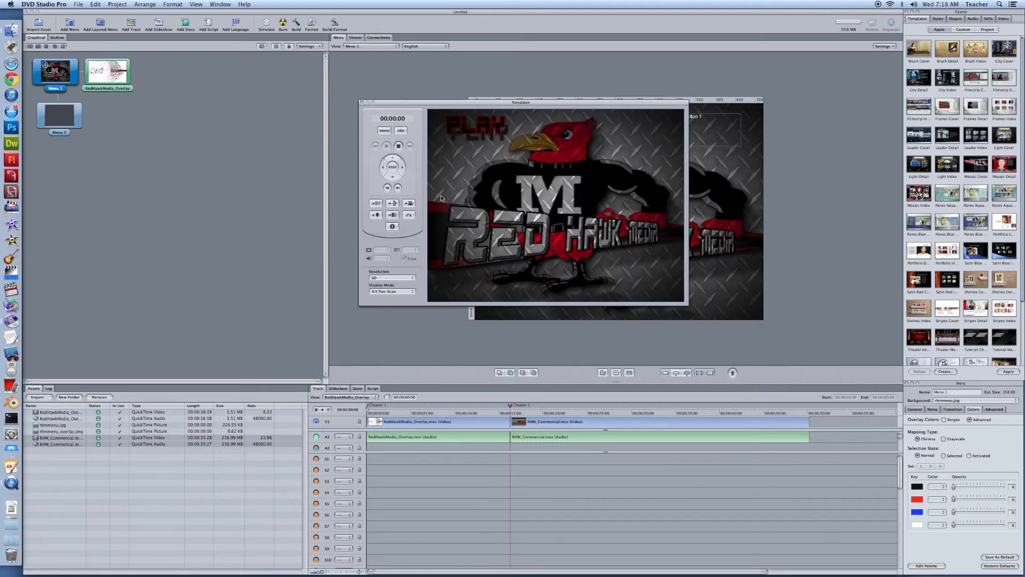